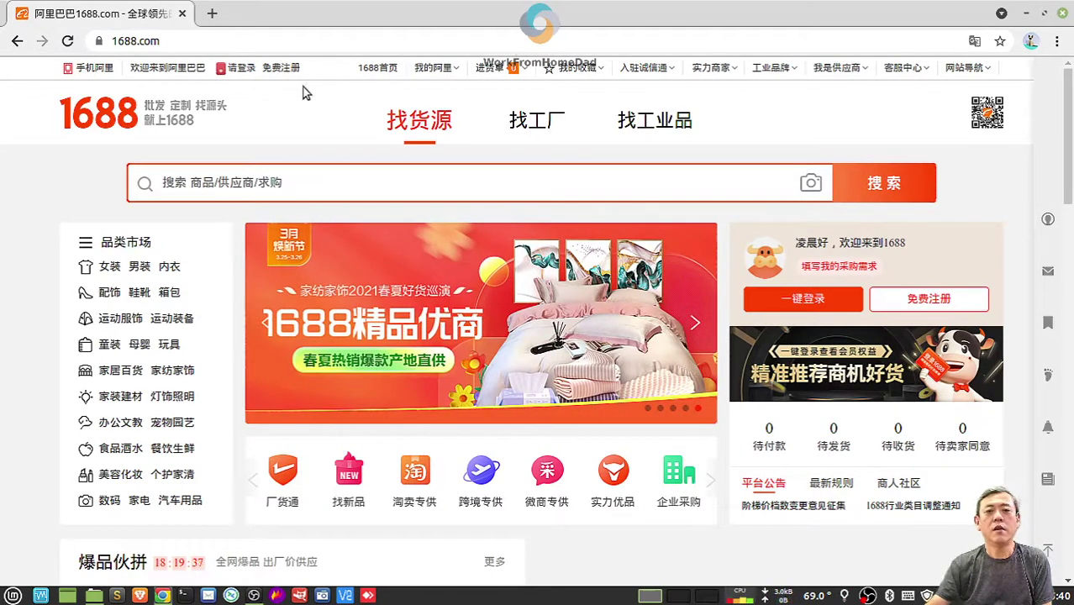
- Search Google for flameshot in a new tab
{"action": "left_click", "coordinate": [212, 13]}
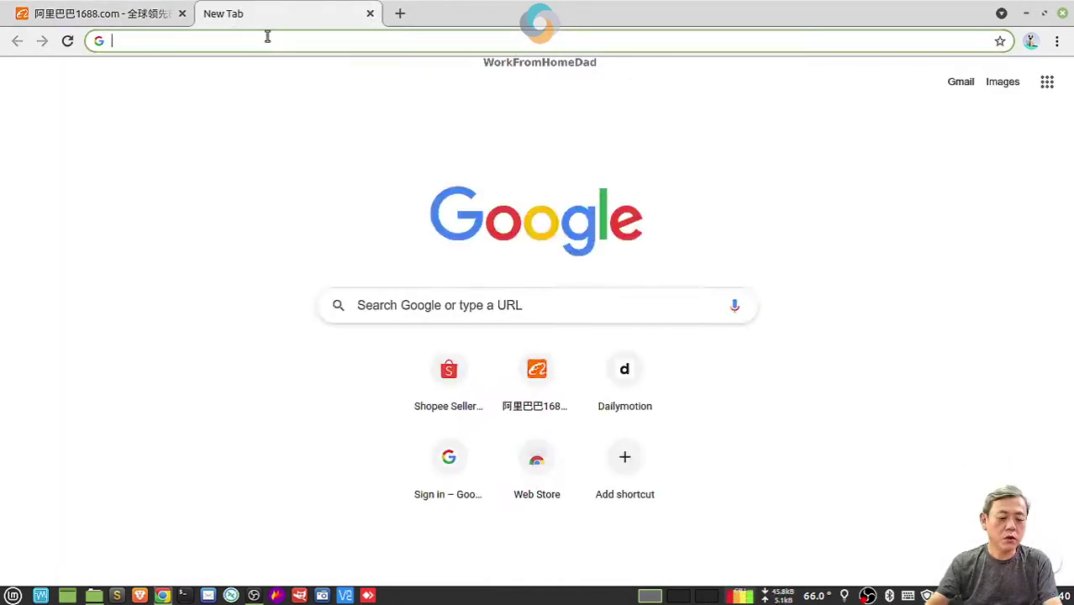
{"action": "type", "text": "flameshot"}
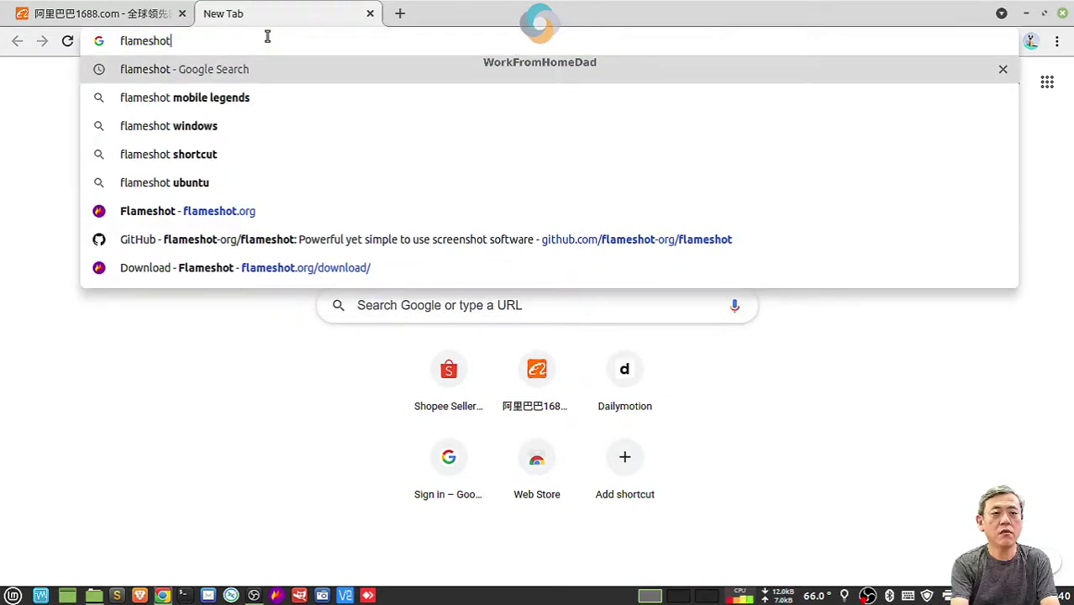
{"action": "key", "text": "Return"}
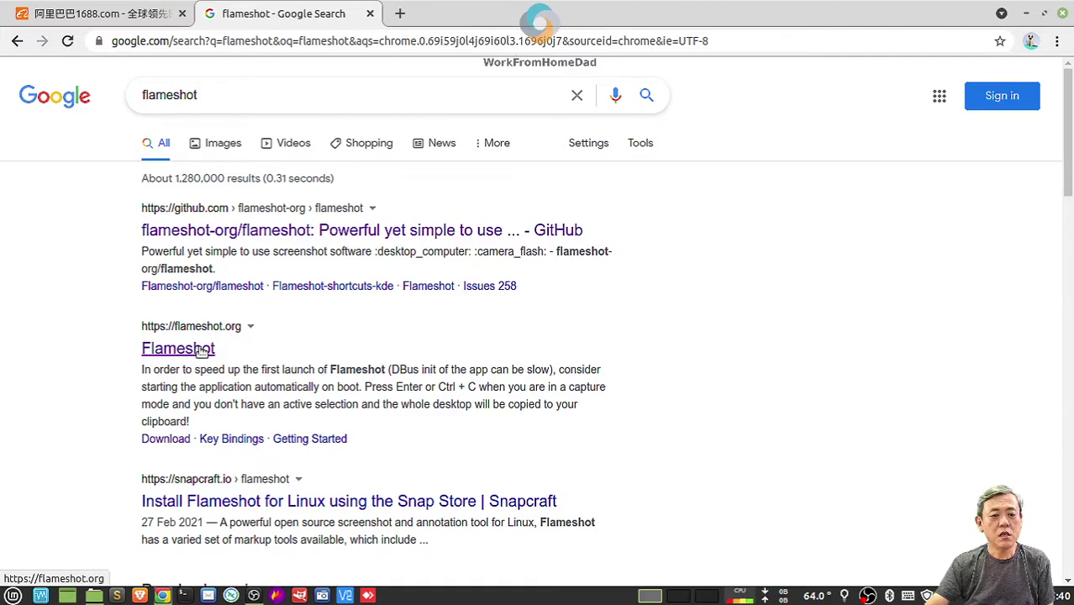
- Open the official flameshot.org site and go to its More > Download page
{"action": "left_click", "coordinate": [202, 351]}
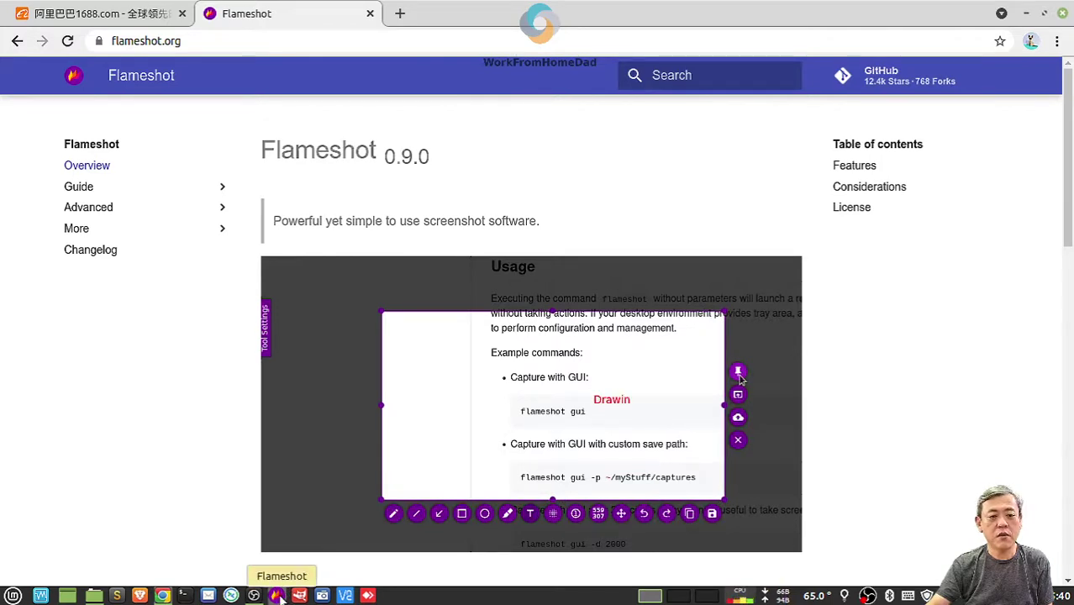
{"action": "left_click", "coordinate": [77, 229]}
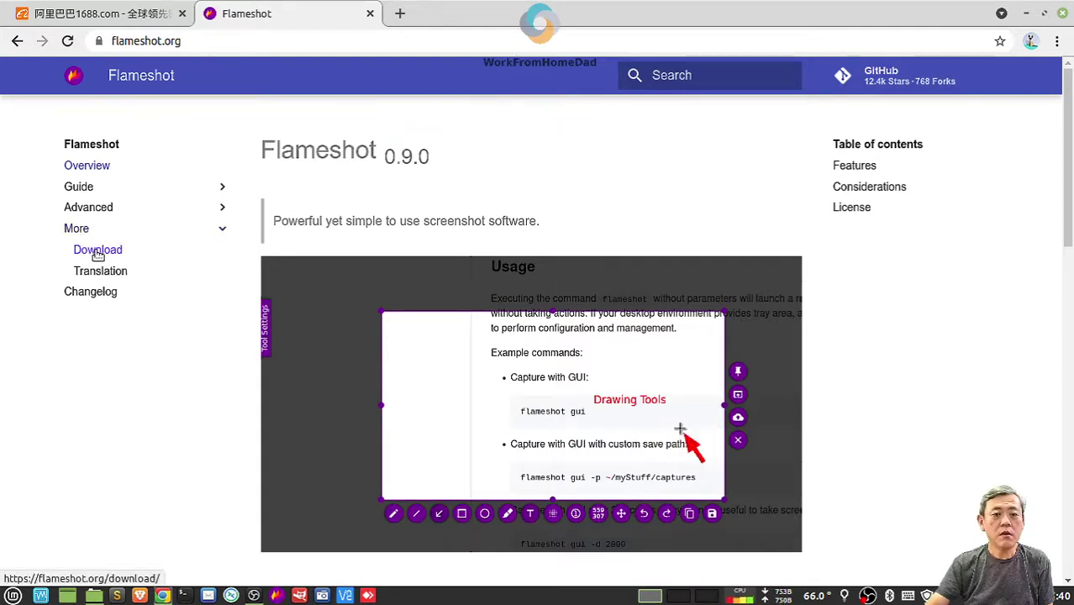
{"action": "left_click", "coordinate": [96, 254]}
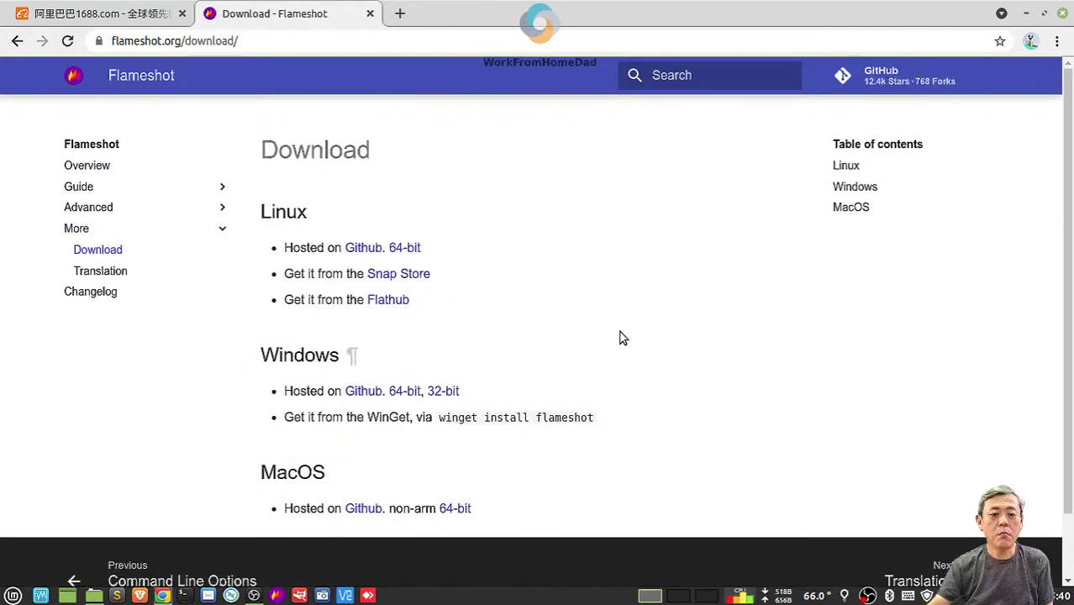
{"action": "scroll", "coordinate": [617, 335], "scroll_direction": "down", "scroll_amount": 2}
{"action": "scroll", "coordinate": [354, 414], "scroll_direction": "up", "scroll_amount": 1}
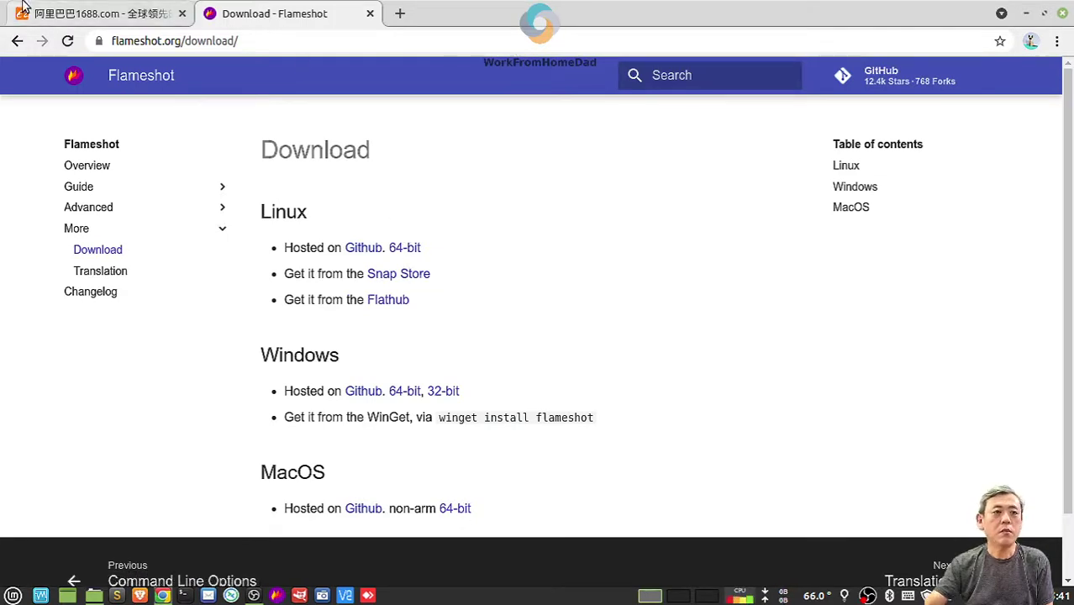
- Search 1688.com for shoes
{"action": "left_click", "coordinate": [78, 17]}
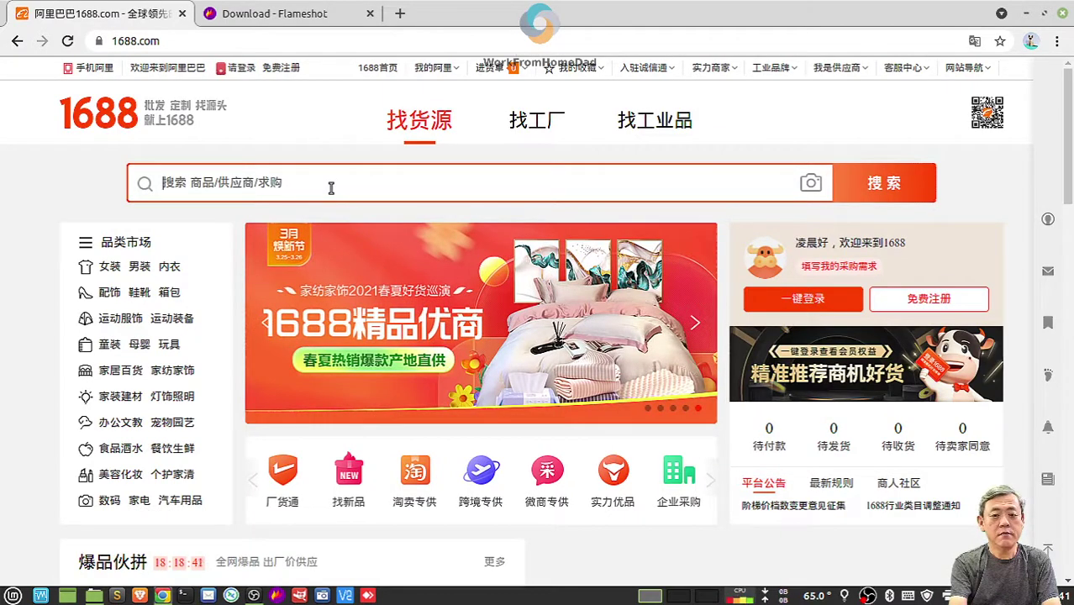
{"action": "type", "text": "shoes"}
{"action": "key", "text": "Return"}
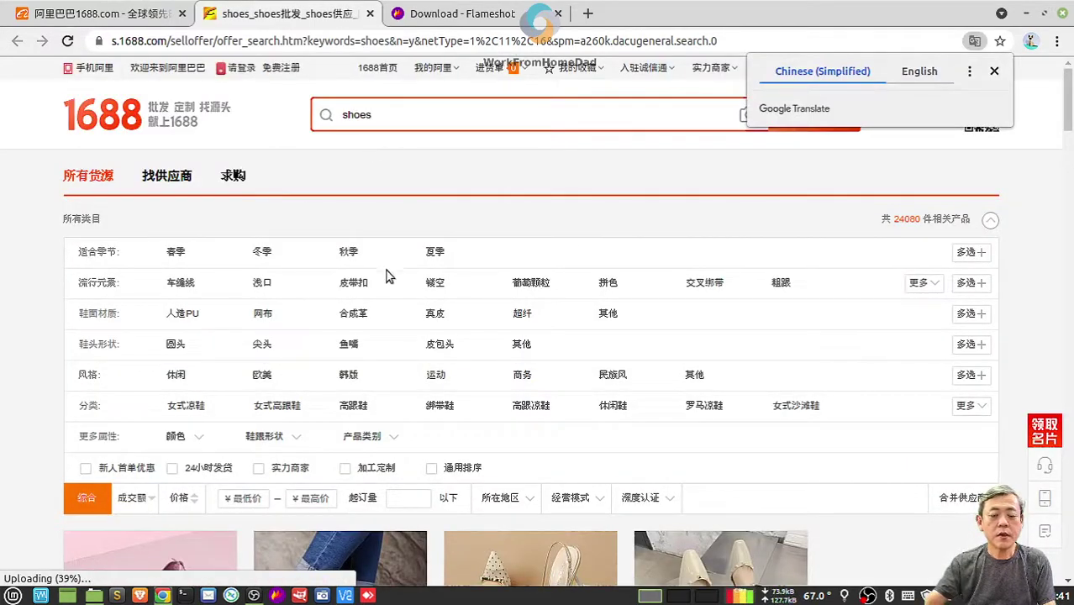
{"action": "scroll", "coordinate": [386, 275], "scroll_direction": "down", "scroll_amount": 3}
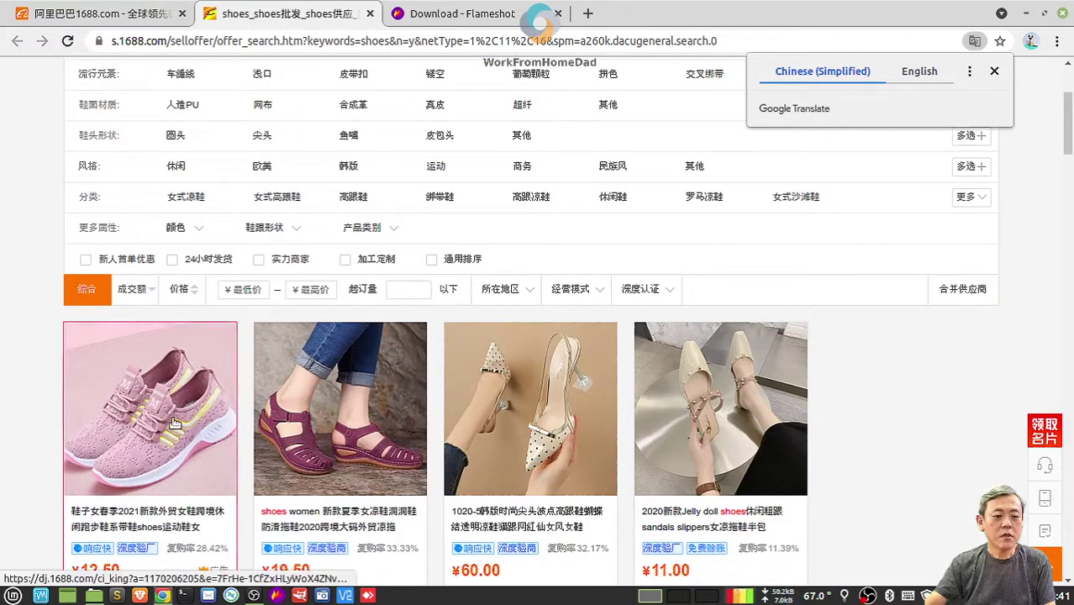
- Open the first pink knit sneaker listing and dismiss the translation and login prompts
{"action": "left_click", "coordinate": [174, 423]}
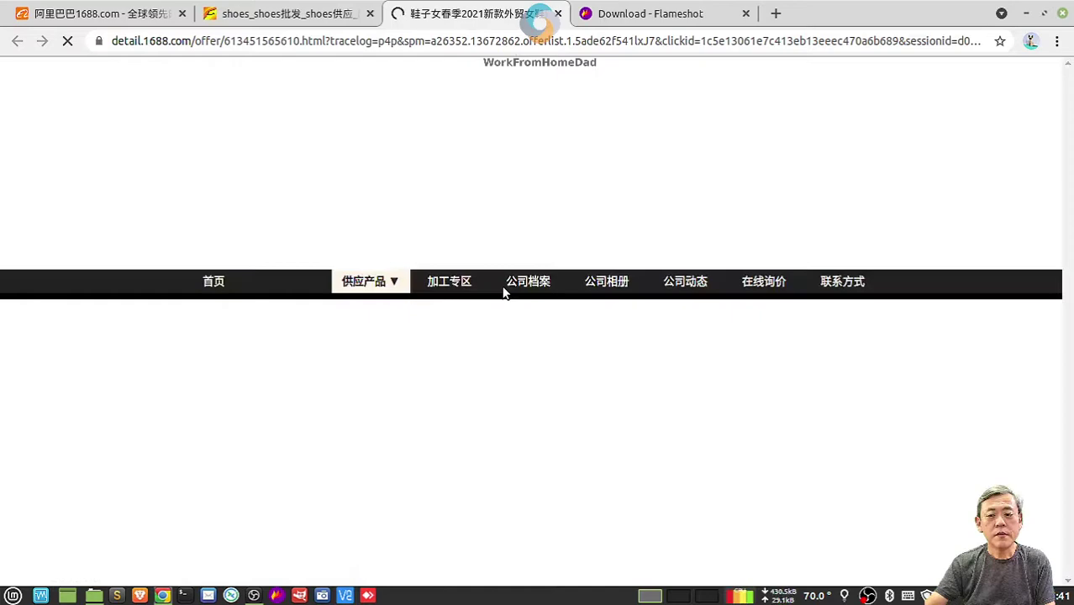
{"action": "scroll", "coordinate": [871, 366], "scroll_direction": "down", "scroll_amount": 2}
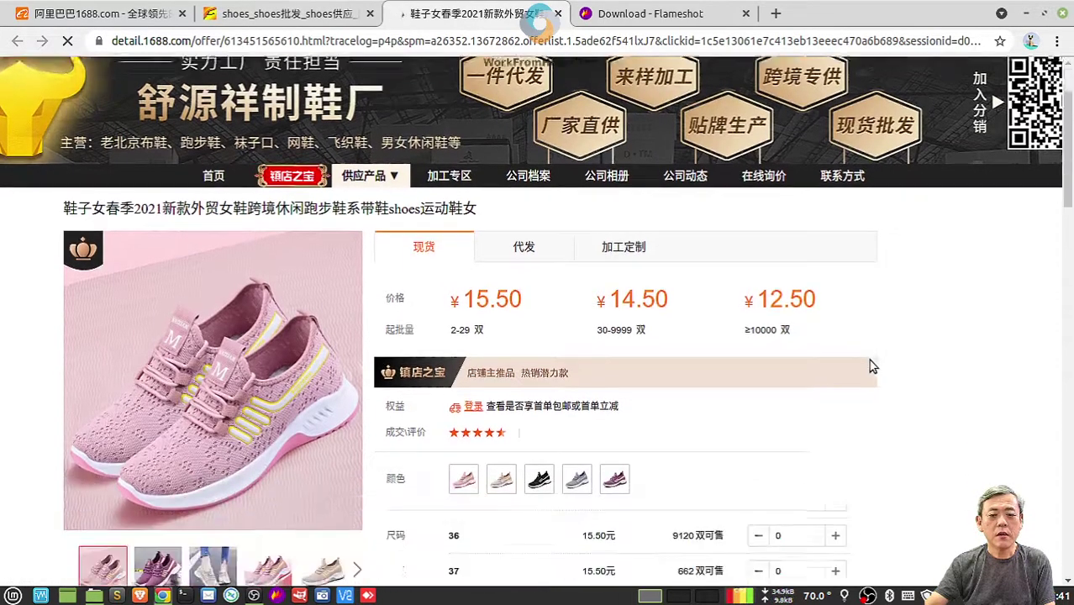
{"action": "scroll", "coordinate": [870, 367], "scroll_direction": "down", "scroll_amount": 5}
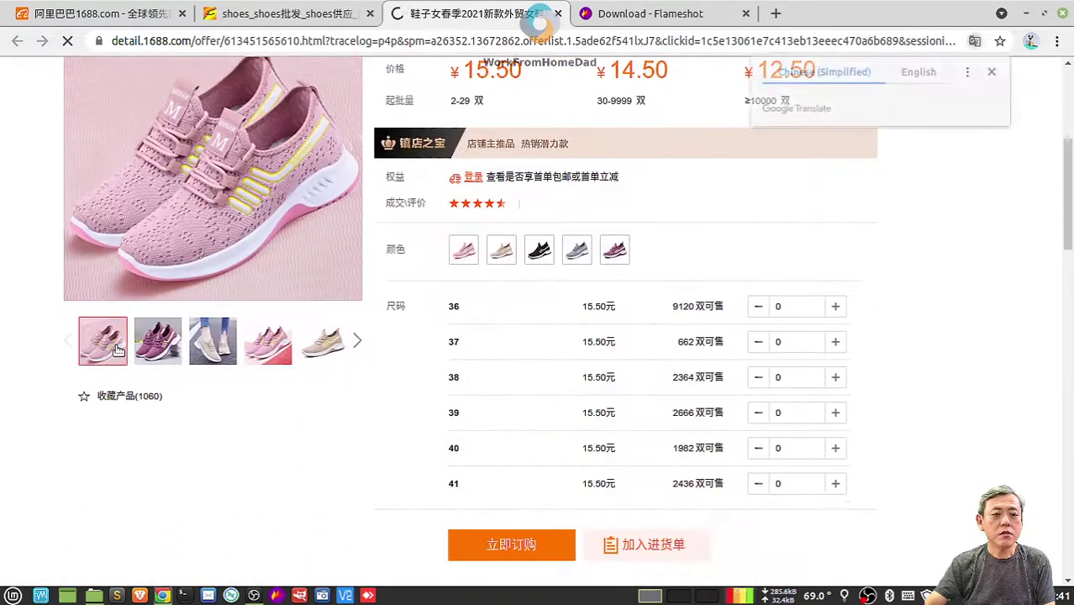
{"action": "left_click", "coordinate": [994, 73]}
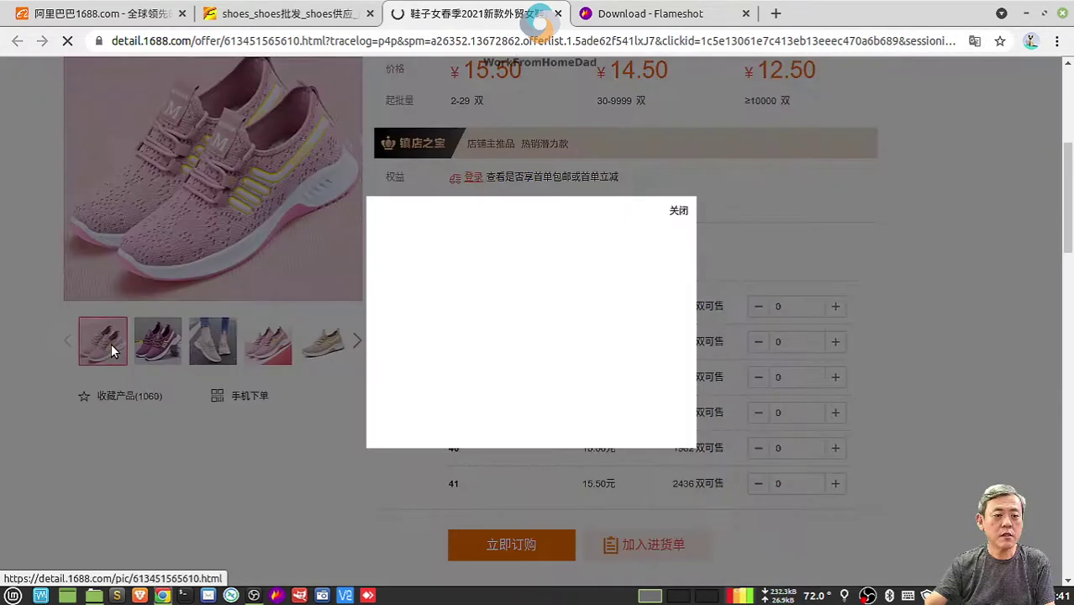
{"action": "left_click", "coordinate": [679, 212]}
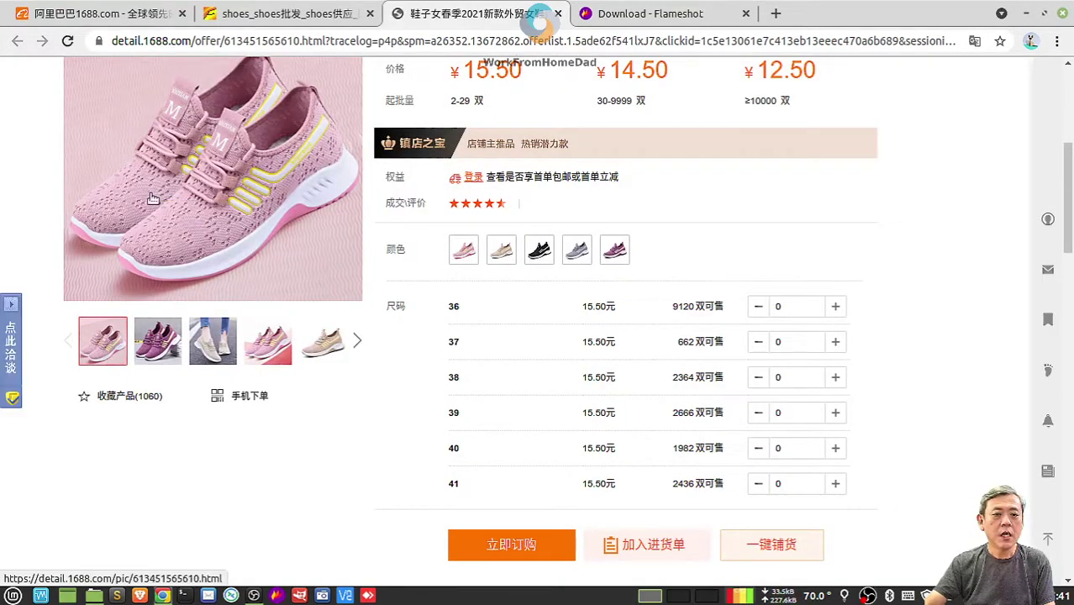
- Open the pink sneaker's main photo full-size and set the page zoom to 90%
{"action": "left_click", "coordinate": [144, 228]}
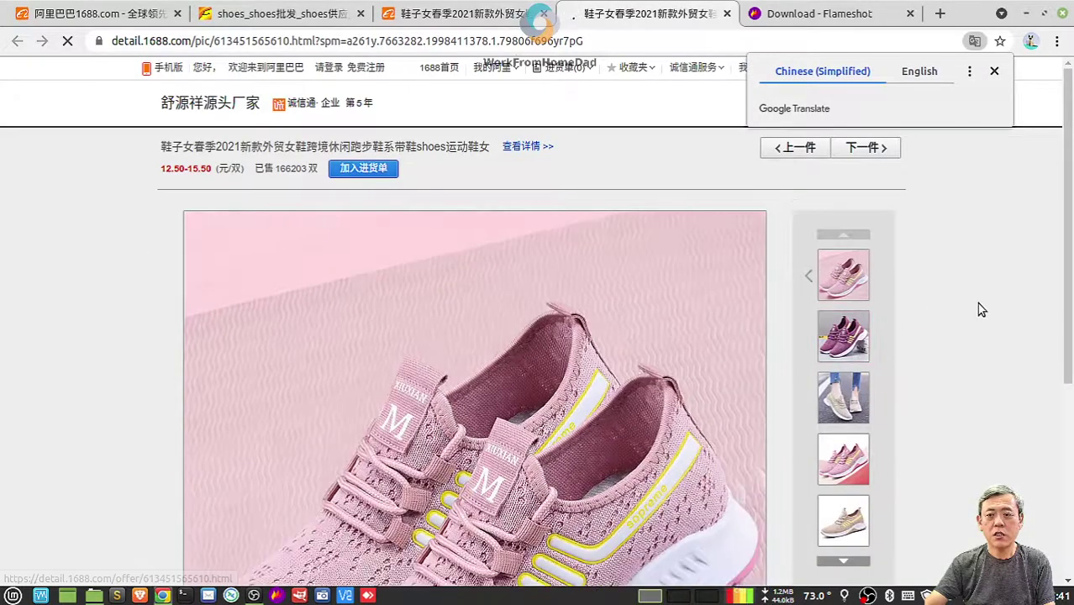
{"action": "left_click", "coordinate": [994, 74]}
{"action": "scroll", "coordinate": [912, 334], "scroll_direction": "down", "scroll_amount": 4}
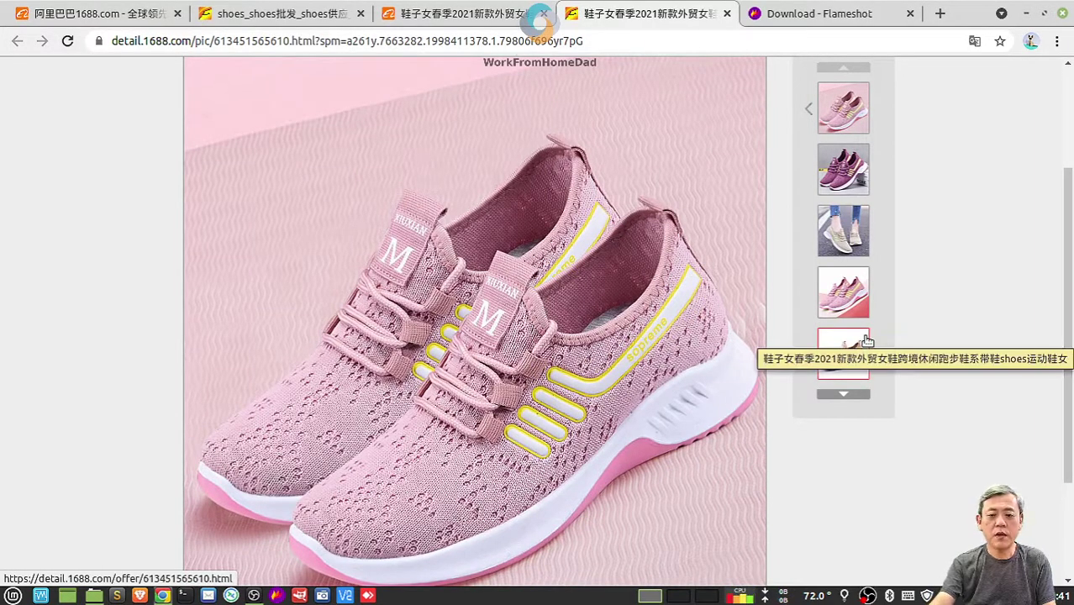
{"action": "key", "text": "ctrl+minus"}
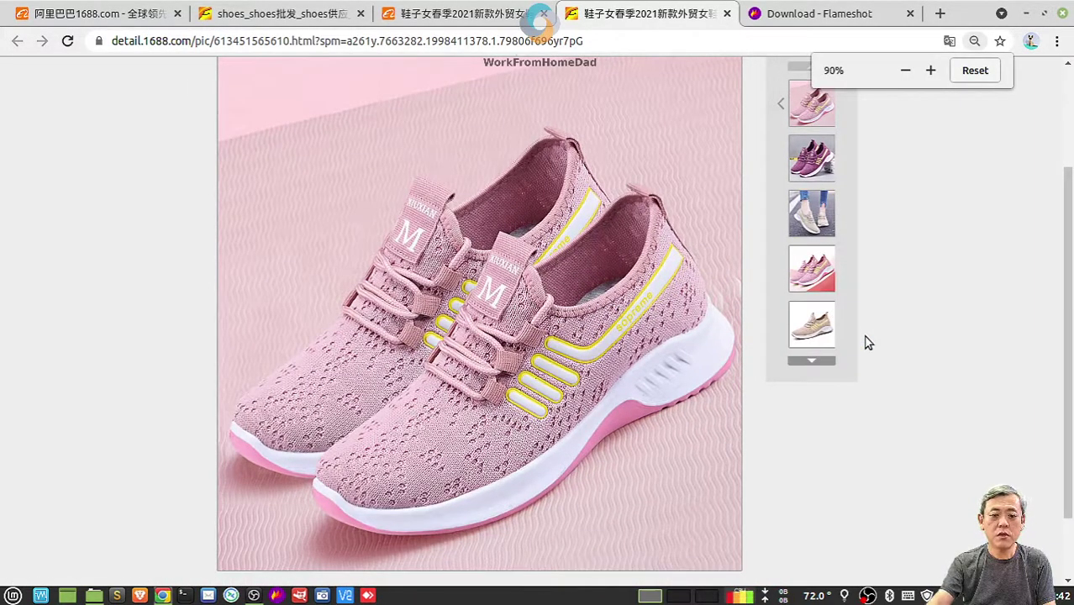
{"action": "scroll", "coordinate": [899, 302], "scroll_direction": "up", "scroll_amount": 1}
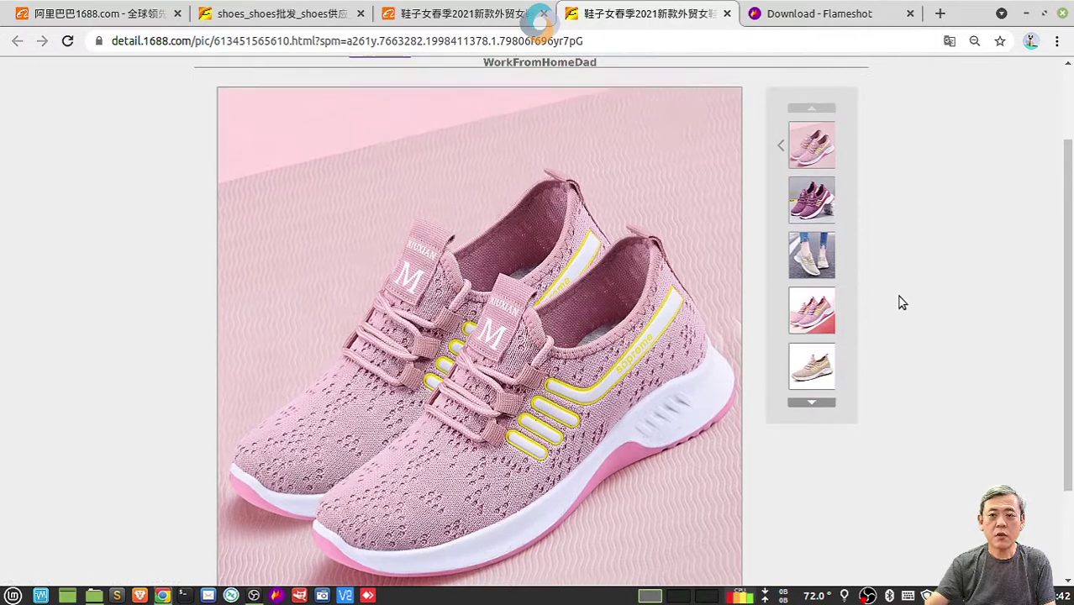
{"action": "scroll", "coordinate": [898, 303], "scroll_direction": "down", "scroll_amount": 1}
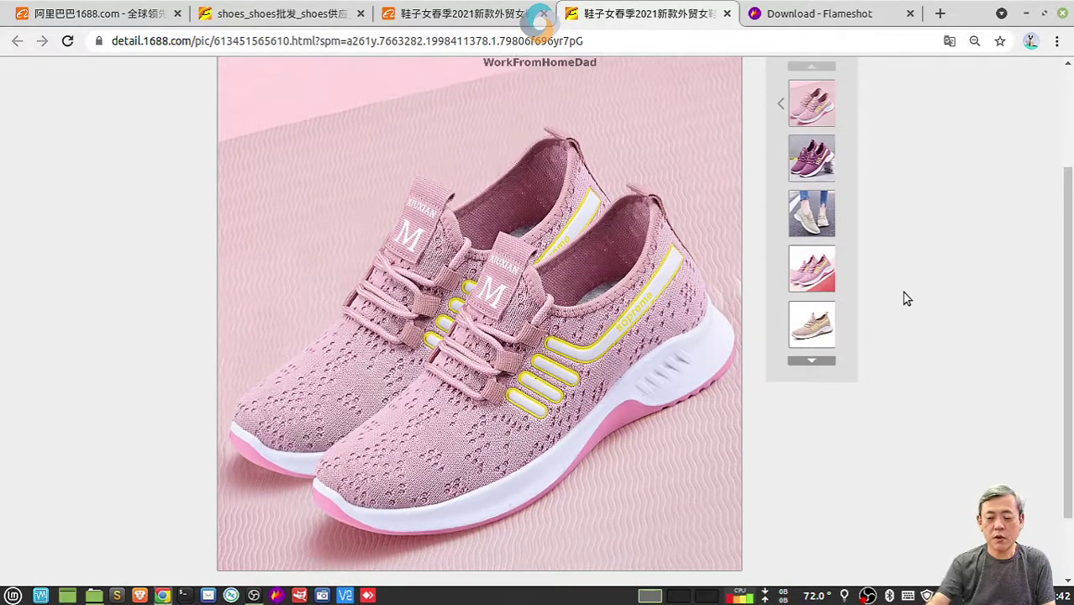
{"action": "key", "text": "ctrl+minus"}
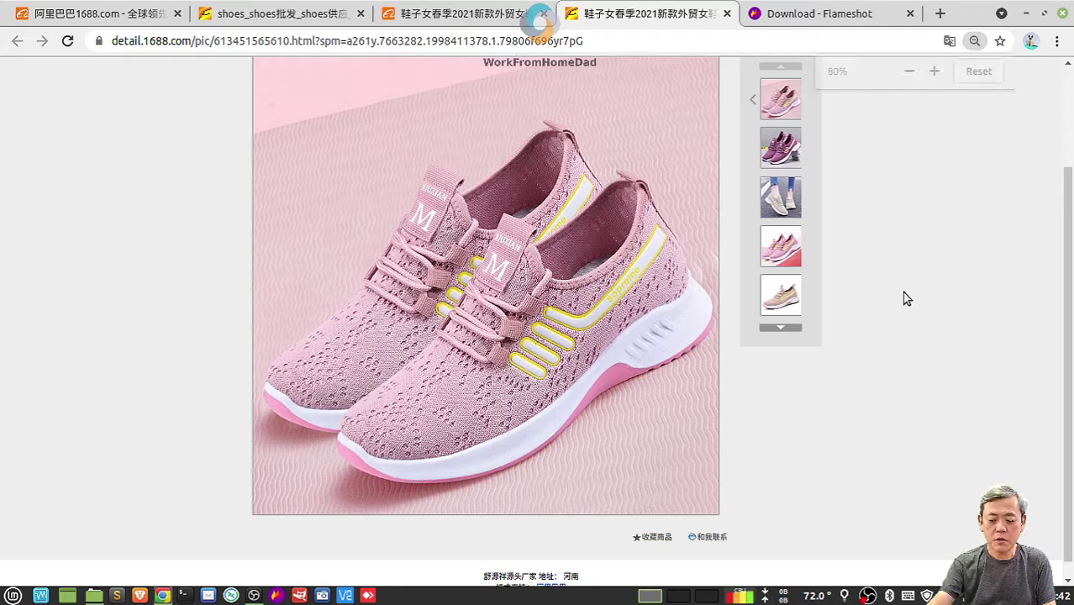
{"action": "key", "text": "ctrl+plus"}
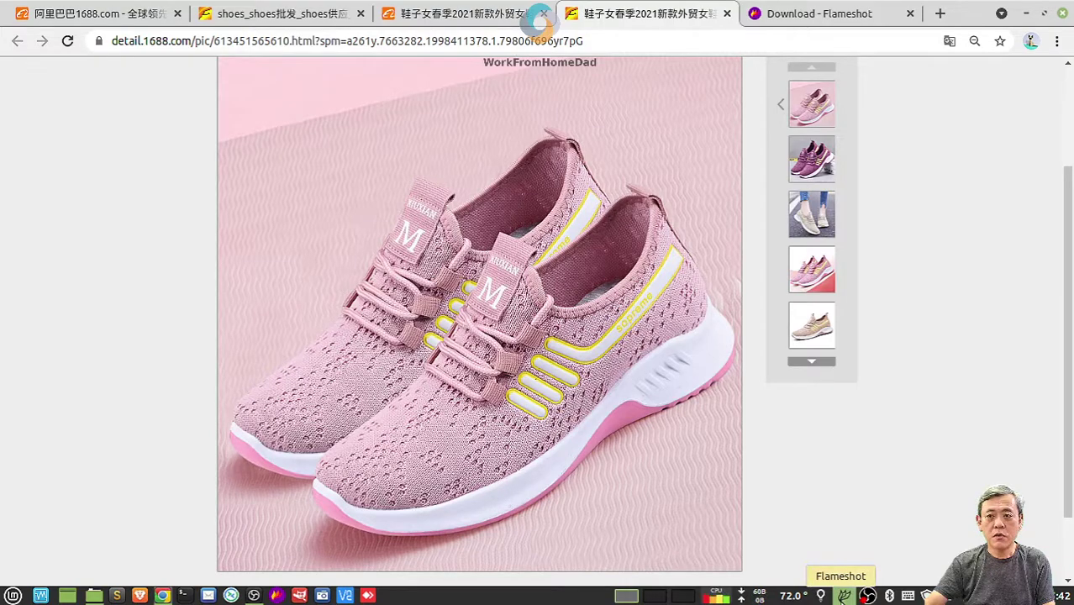
- Capture the shoe photo region with Flameshot, trying Pixelate on the tongue label then undoing it
{"action": "left_click", "coordinate": [842, 595]}
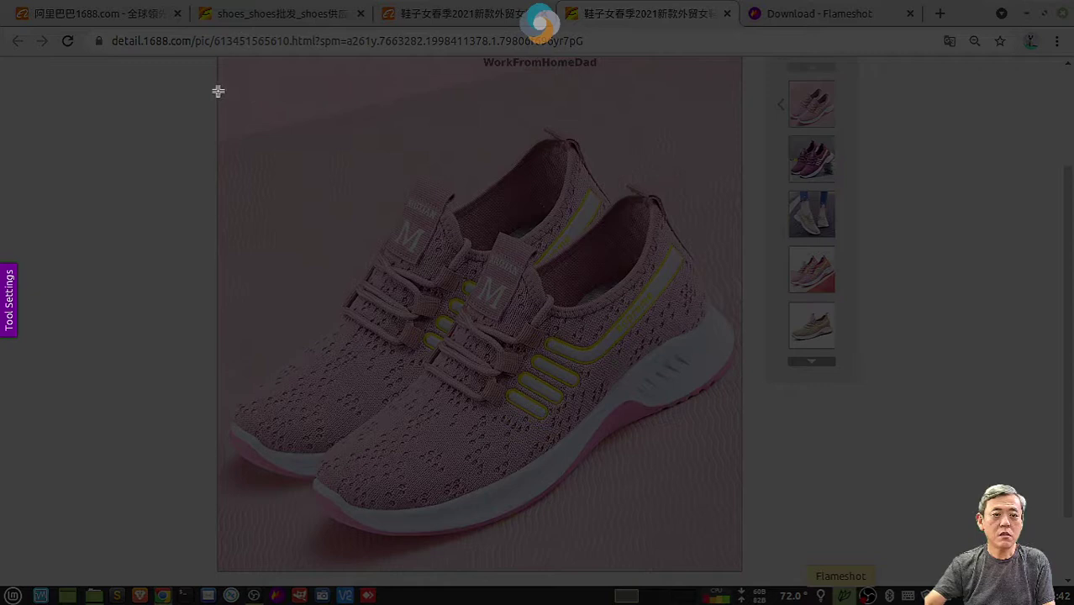
{"action": "left_click_drag", "start_coordinate": [217, 91], "coordinate": [739, 550]}
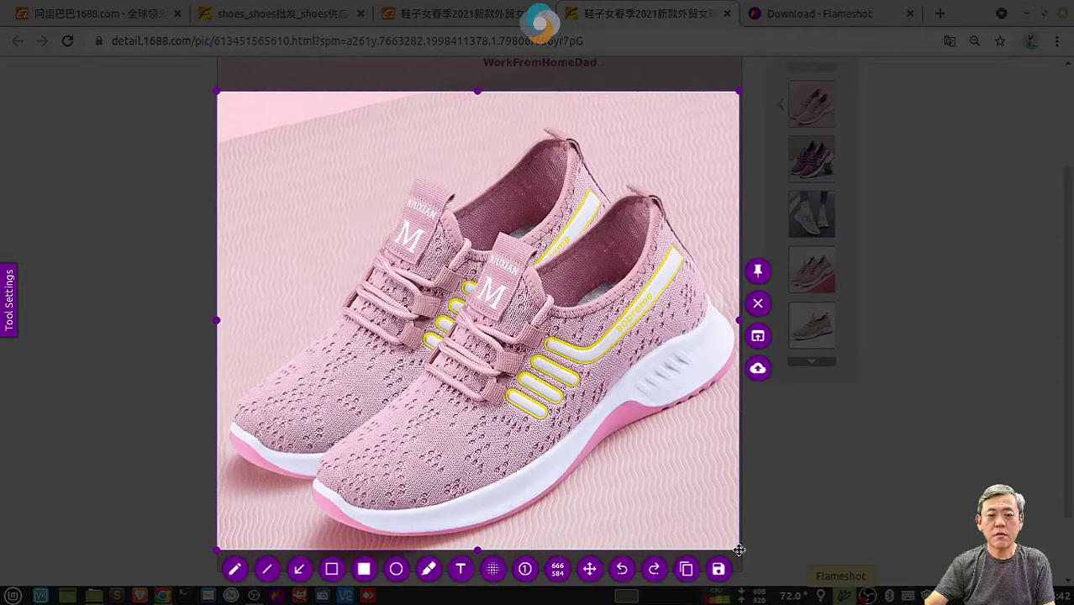
{"action": "left_click", "coordinate": [492, 570]}
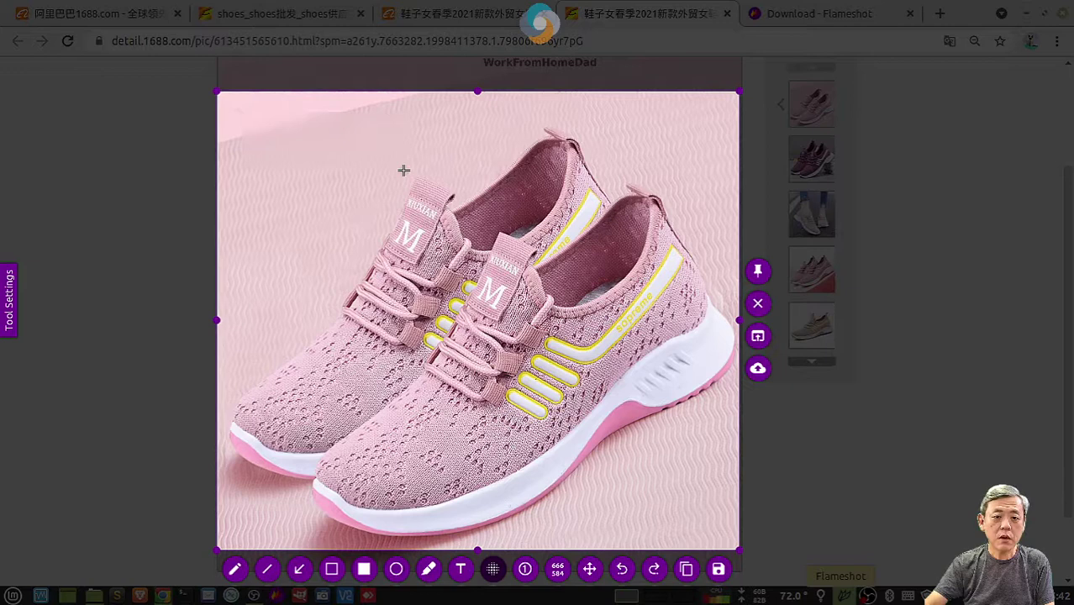
{"action": "left_click_drag", "start_coordinate": [407, 186], "coordinate": [466, 238]}
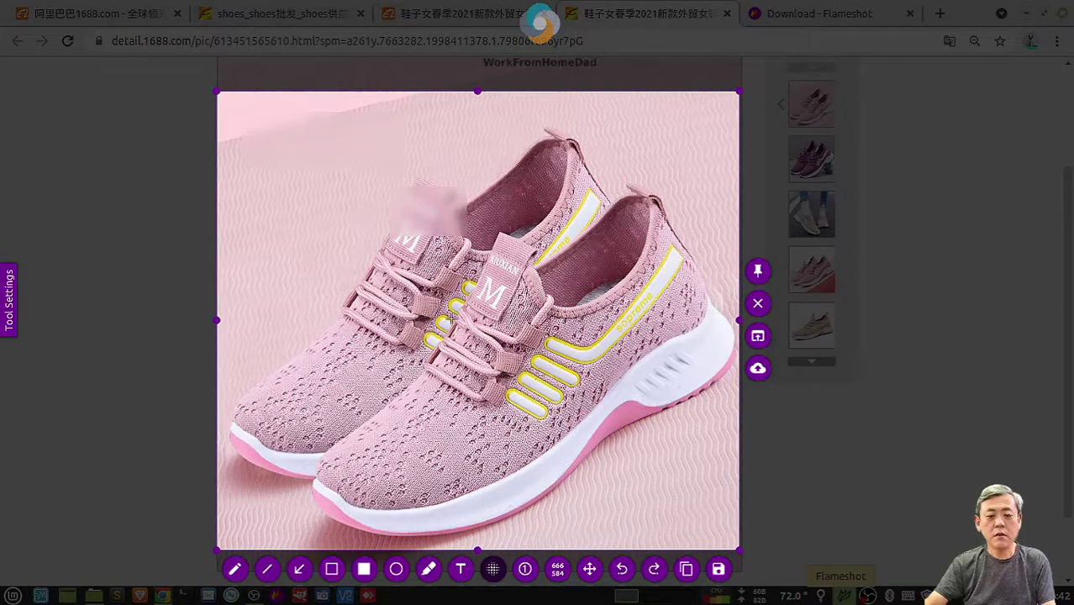
{"action": "left_click", "coordinate": [621, 569]}
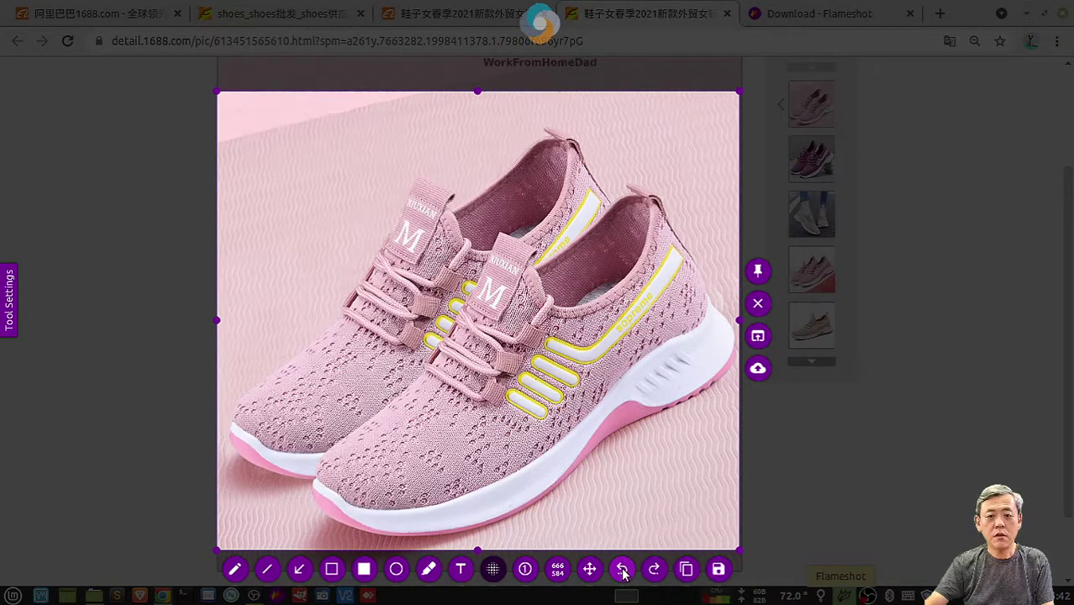
- Save the capture to the Desktop as shoe.png
{"action": "left_click", "coordinate": [719, 569]}
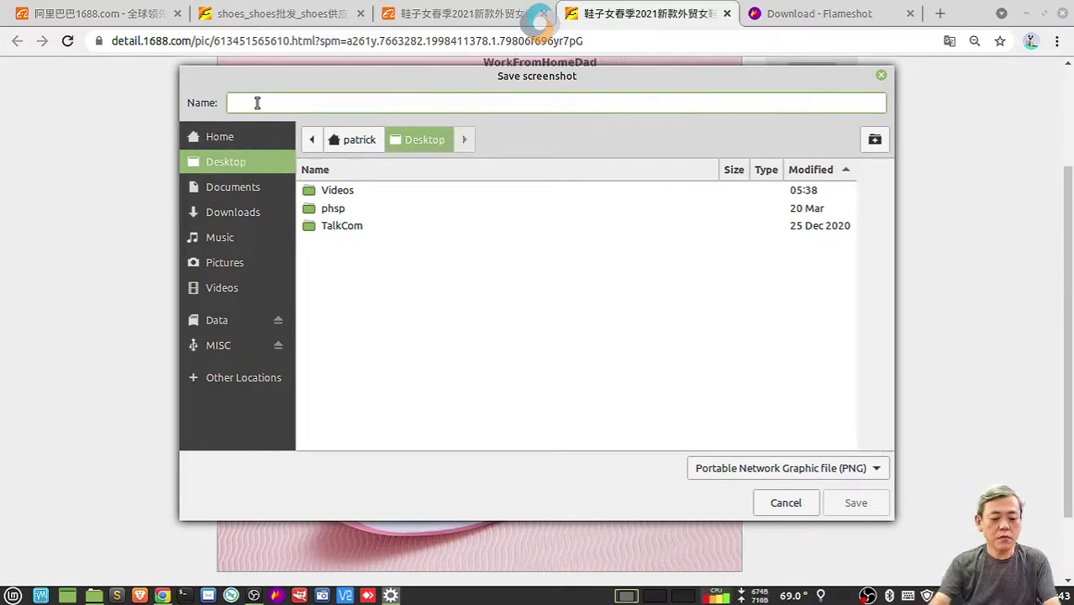
{"action": "type", "text": "shoe"}
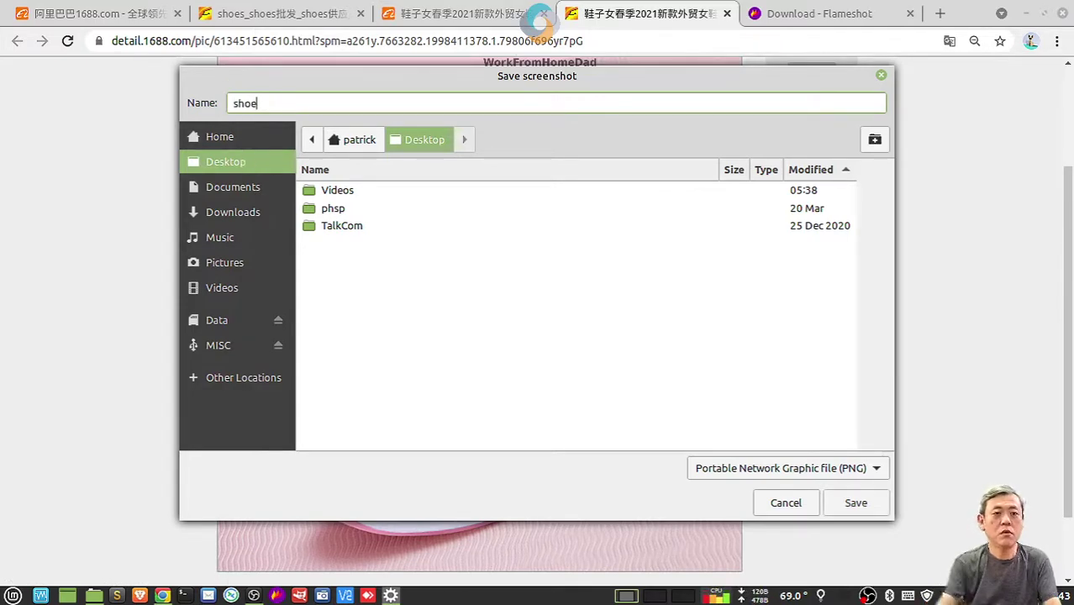
{"action": "left_click", "coordinate": [869, 502]}
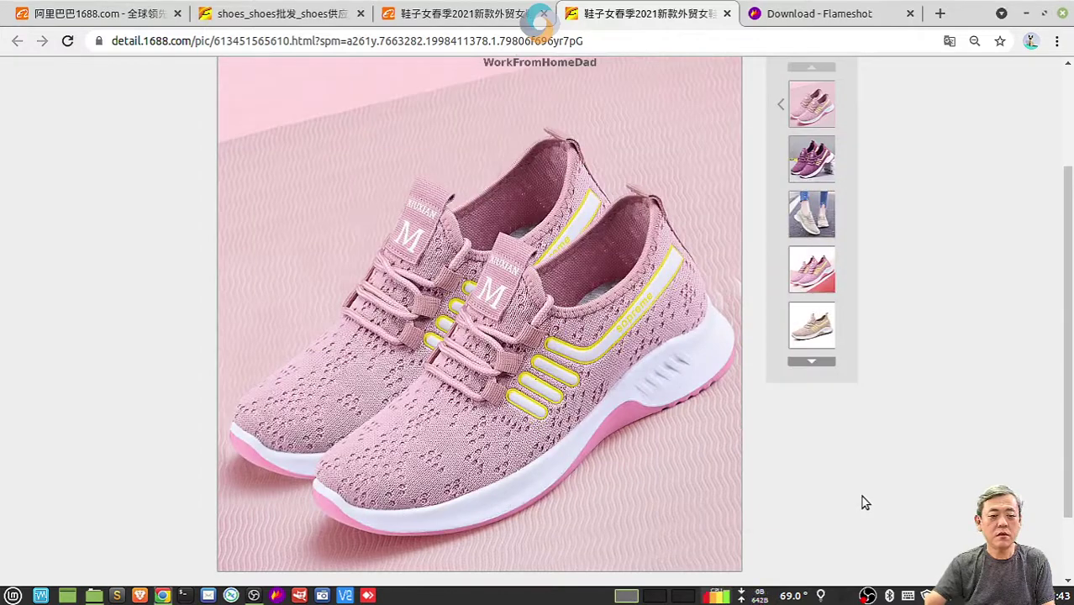
- Open shoe.png from the desktop in Image Viewer to check it, then close it
{"action": "left_click", "coordinate": [71, 595]}
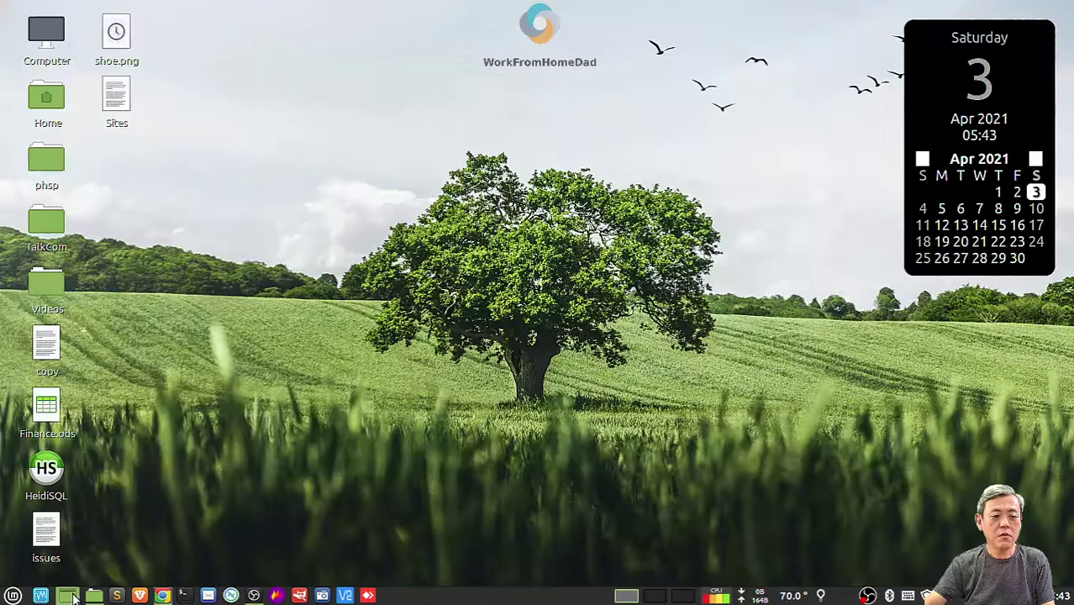
{"action": "left_click", "coordinate": [122, 31]}
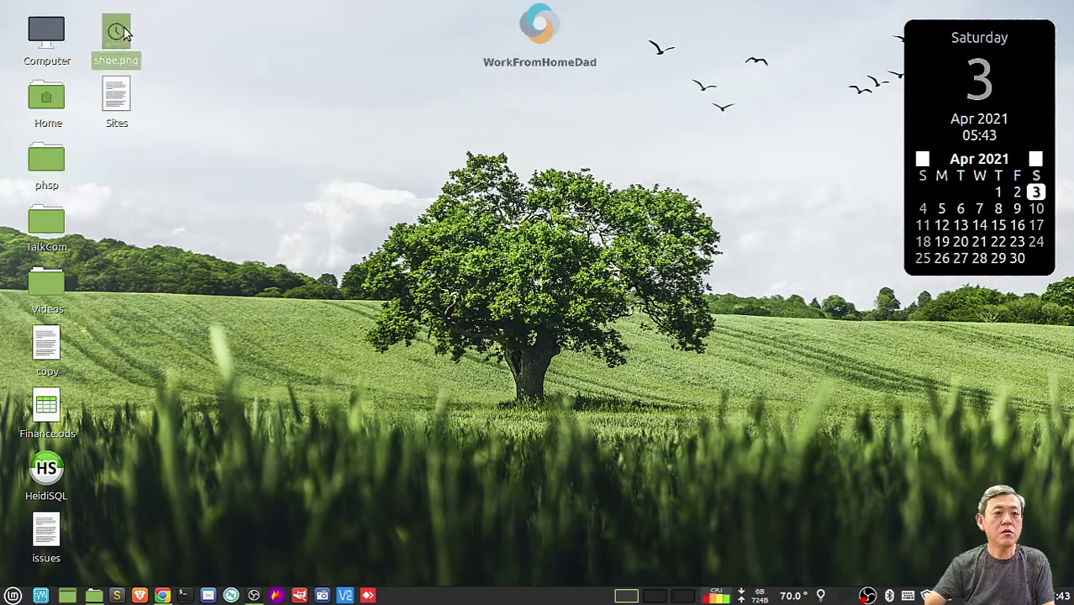
{"action": "double_click", "coordinate": [118, 38]}
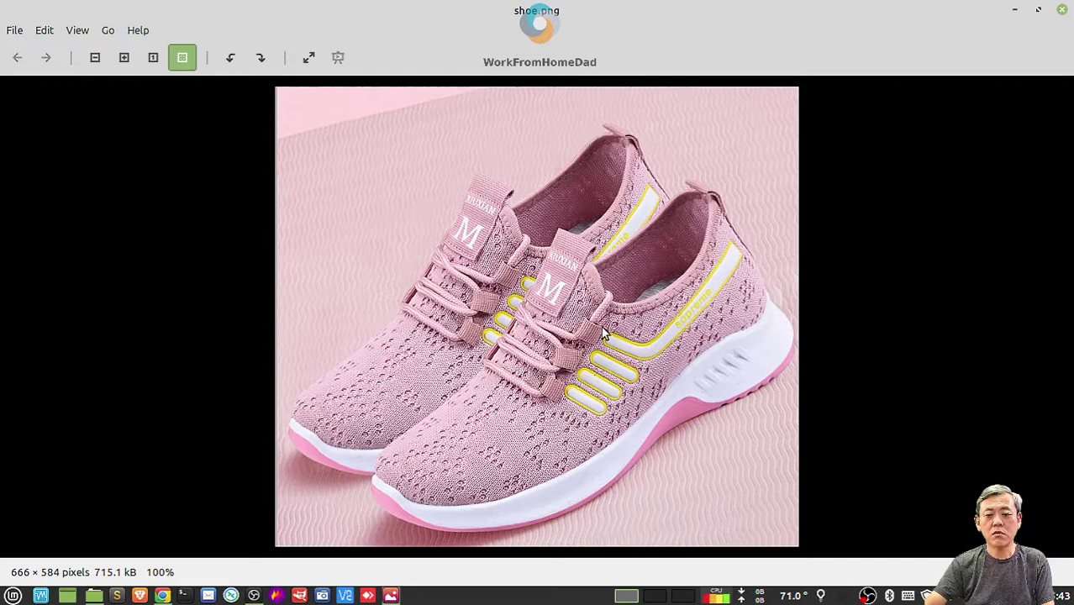
{"action": "left_click", "coordinate": [1061, 10]}
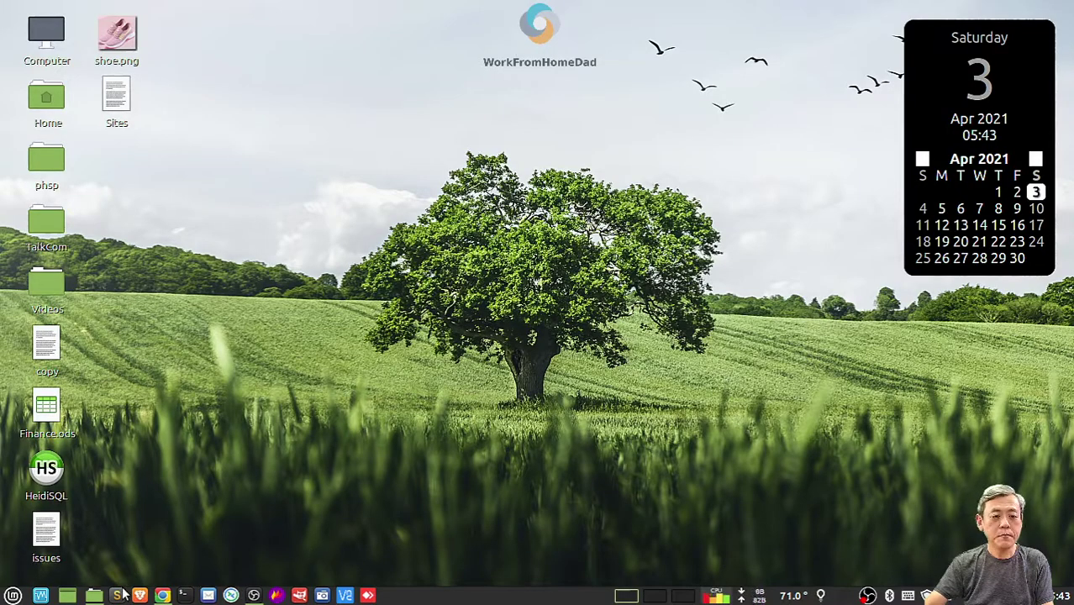
- Close the Flameshot, product listing and shoes search tabs, keeping the 1688 homepage and large photo page
{"action": "left_click", "coordinate": [162, 595]}
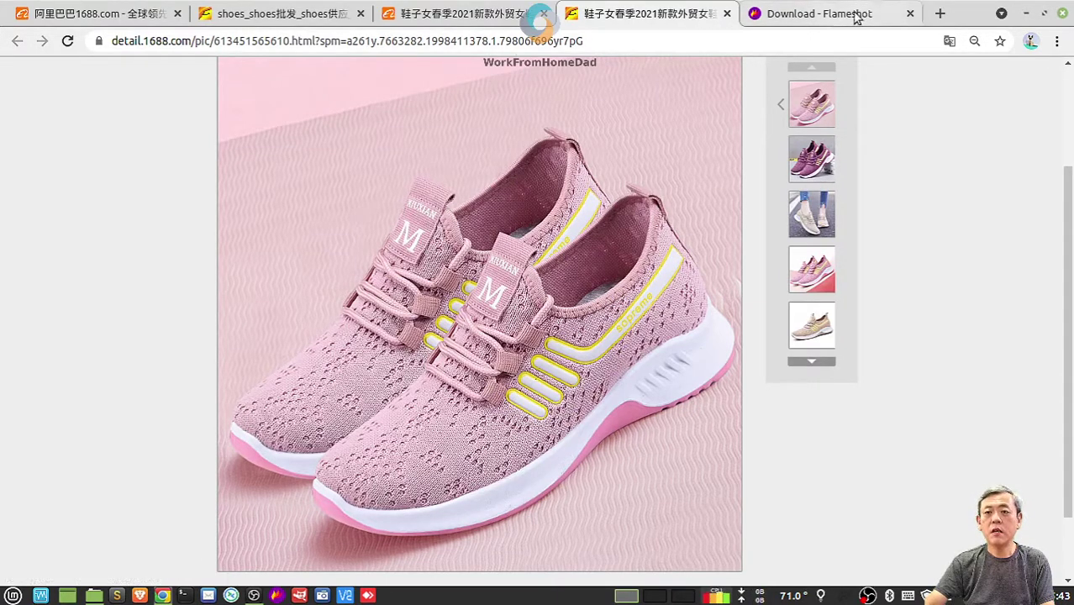
{"action": "left_click", "coordinate": [911, 15]}
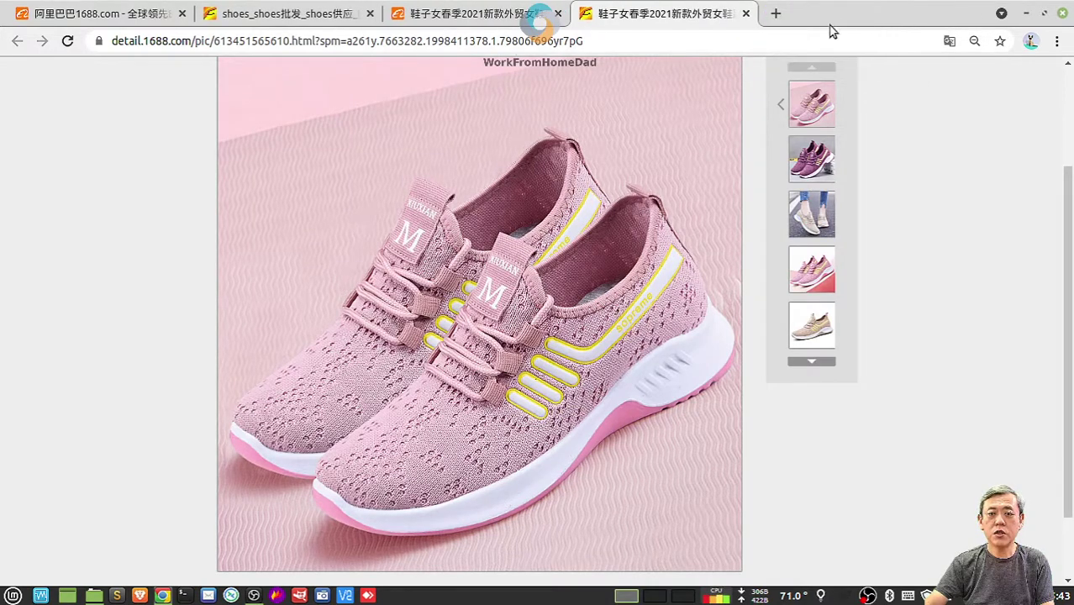
{"action": "left_click", "coordinate": [745, 15]}
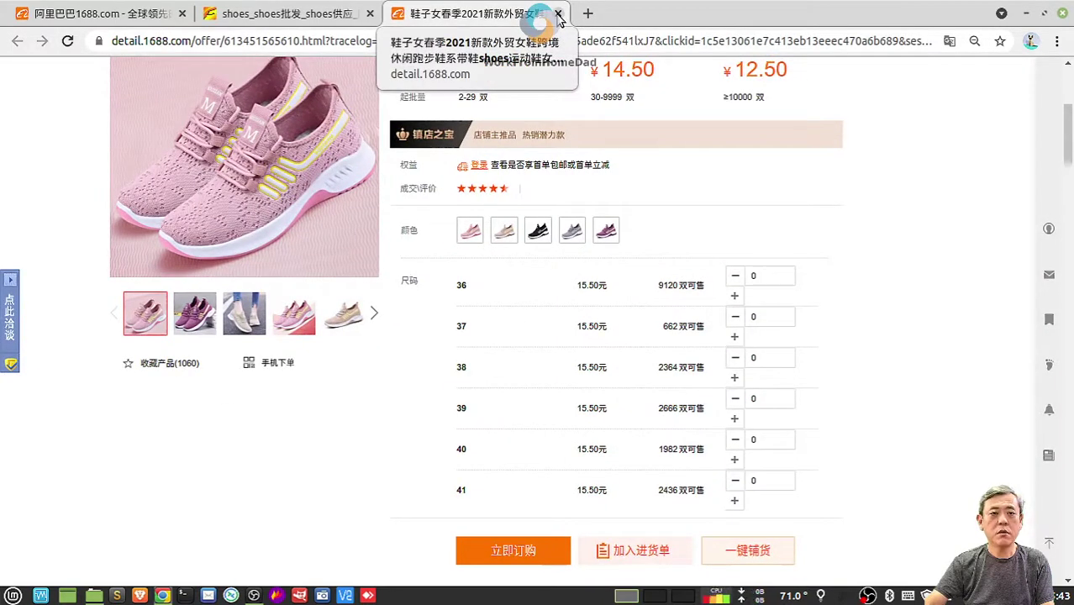
{"action": "left_click", "coordinate": [275, 173]}
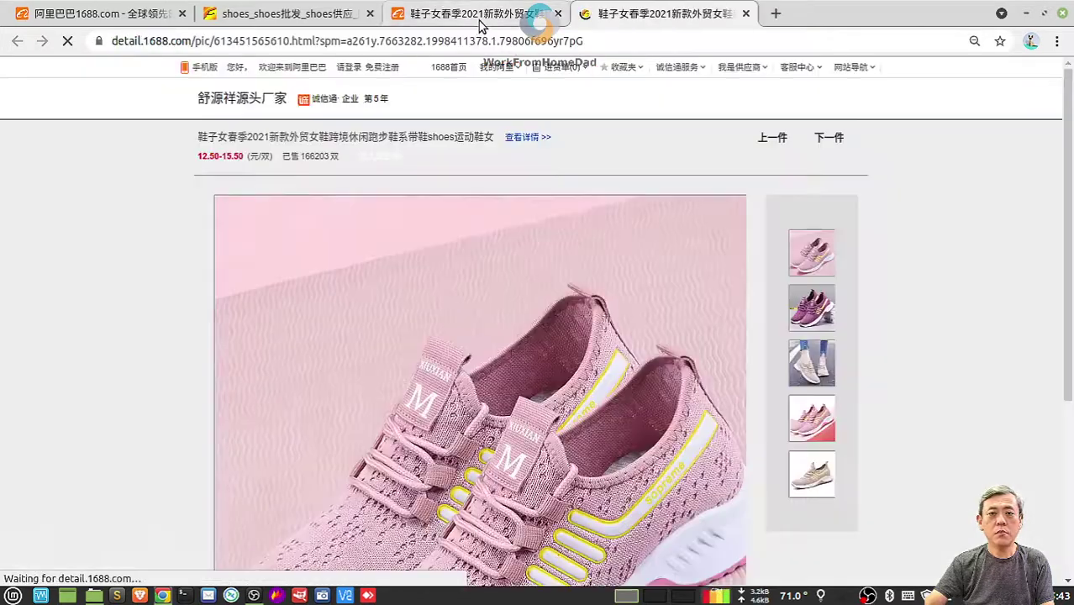
{"action": "left_click", "coordinate": [479, 16]}
{"action": "key", "text": "ctrl+w"}
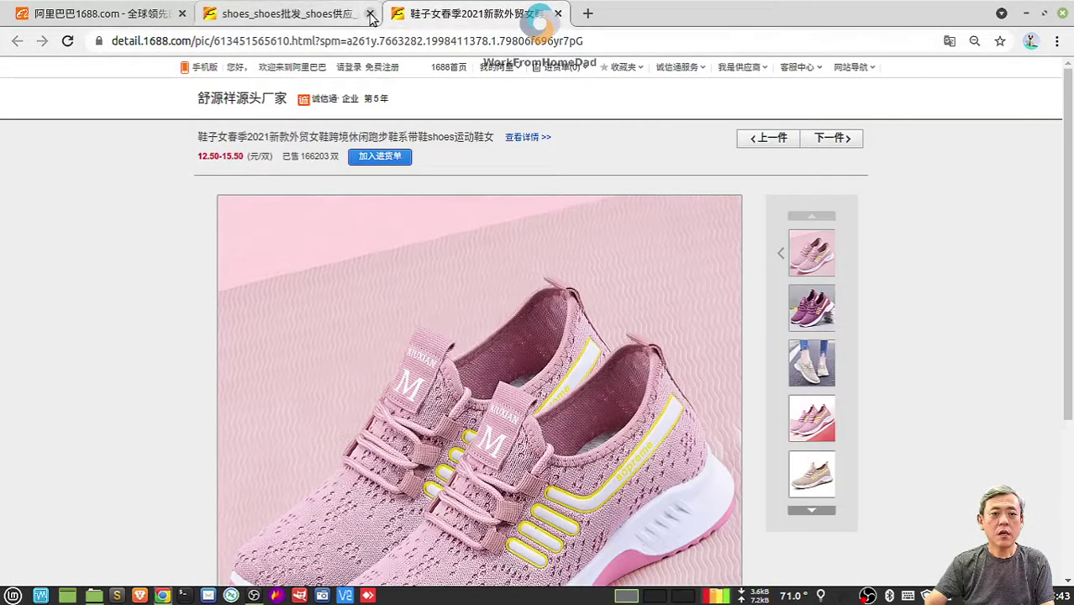
{"action": "left_click", "coordinate": [369, 14]}
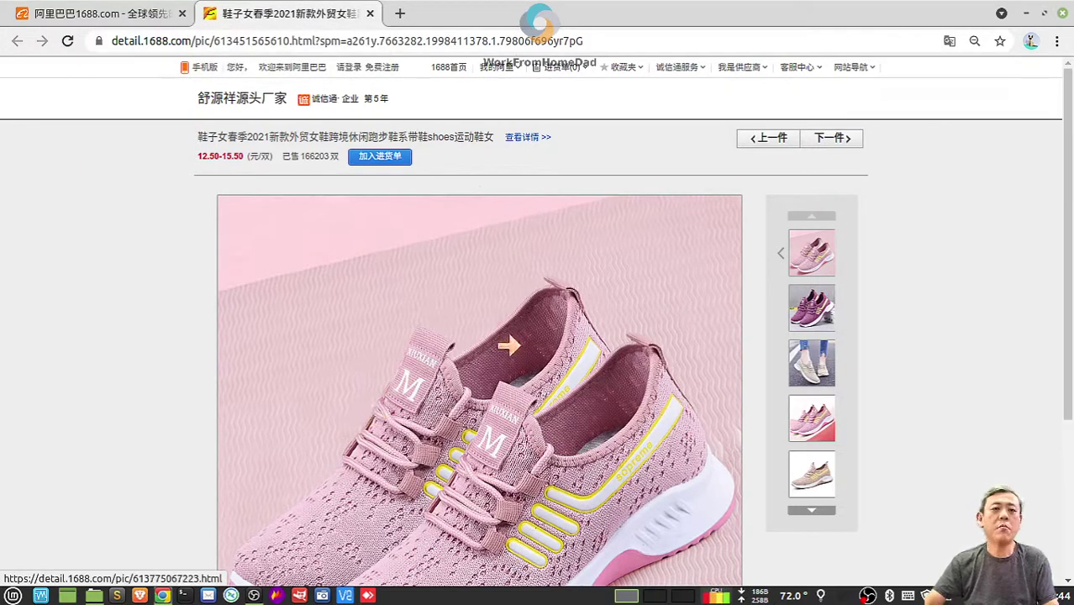
- Search for fireshot and open the Screenshotting - Full Page Capture Web Store page
{"action": "left_click", "coordinate": [400, 17]}
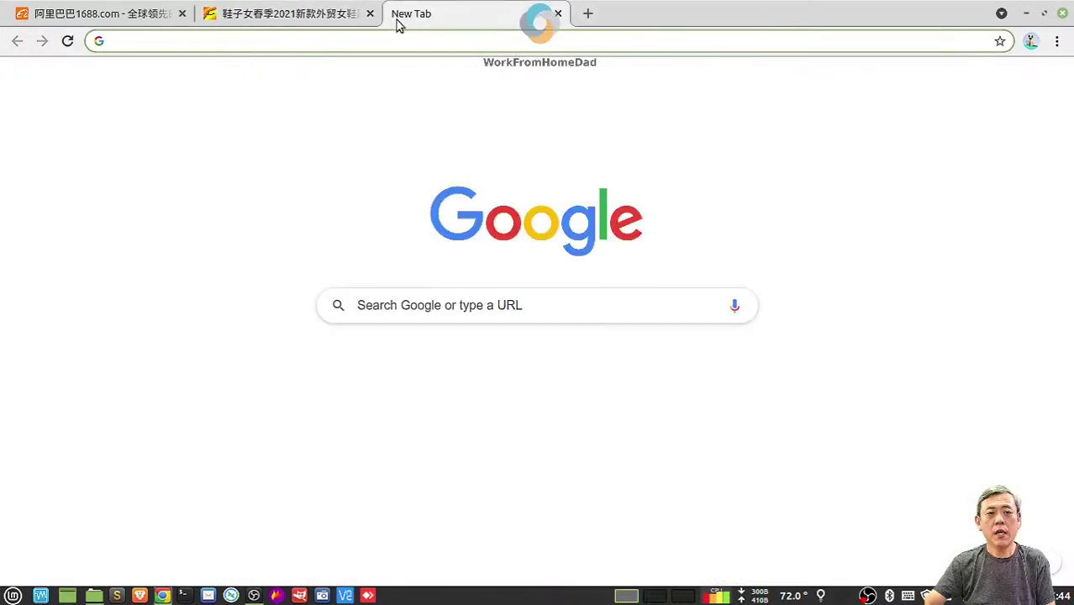
{"action": "left_click", "coordinate": [397, 41]}
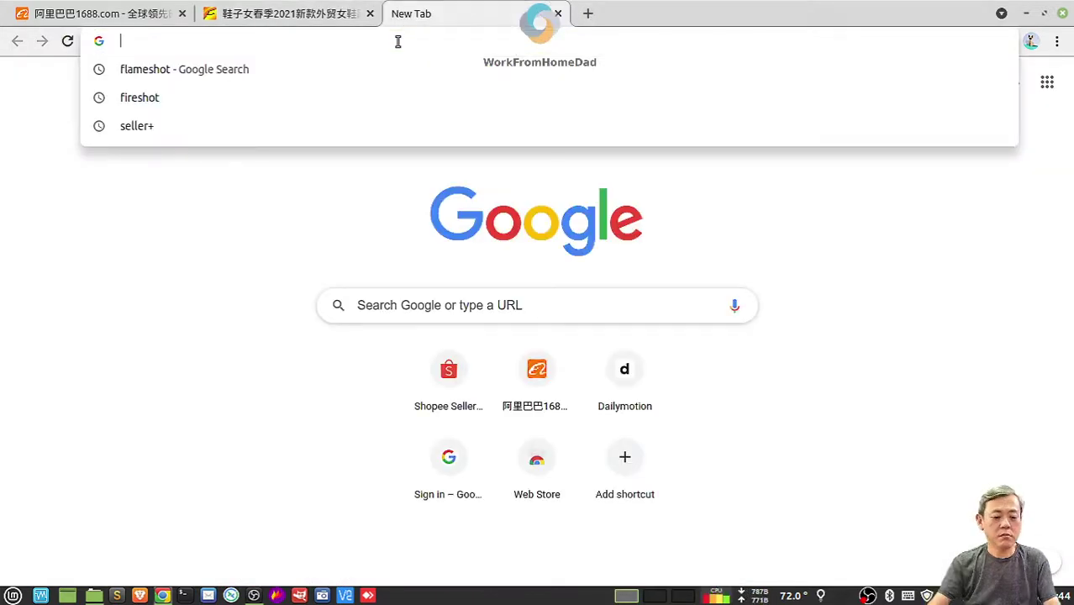
{"action": "type", "text": "fireshot"}
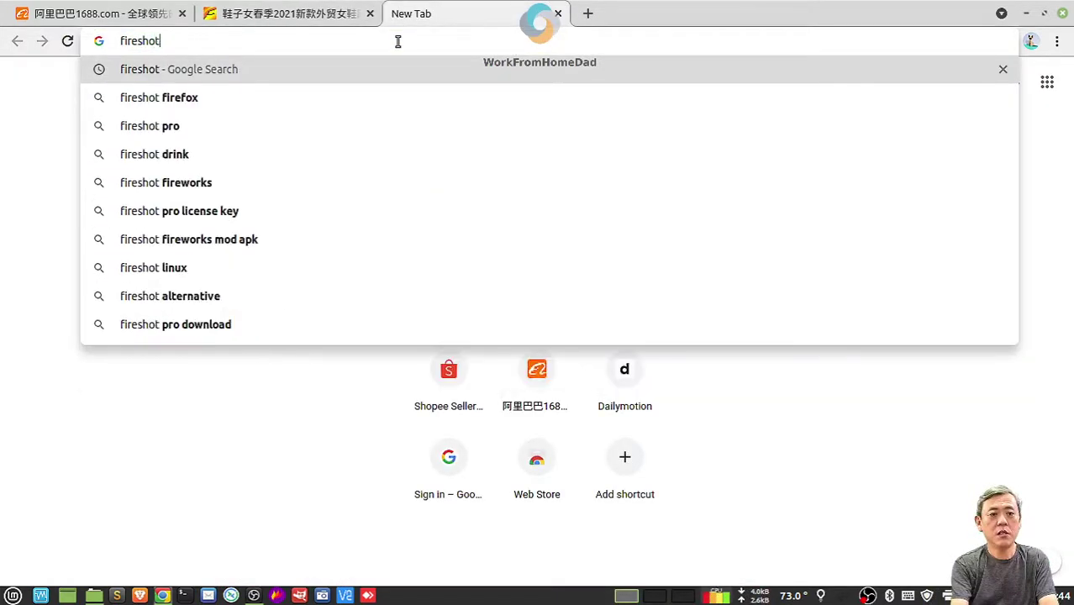
{"action": "key", "text": "Return"}
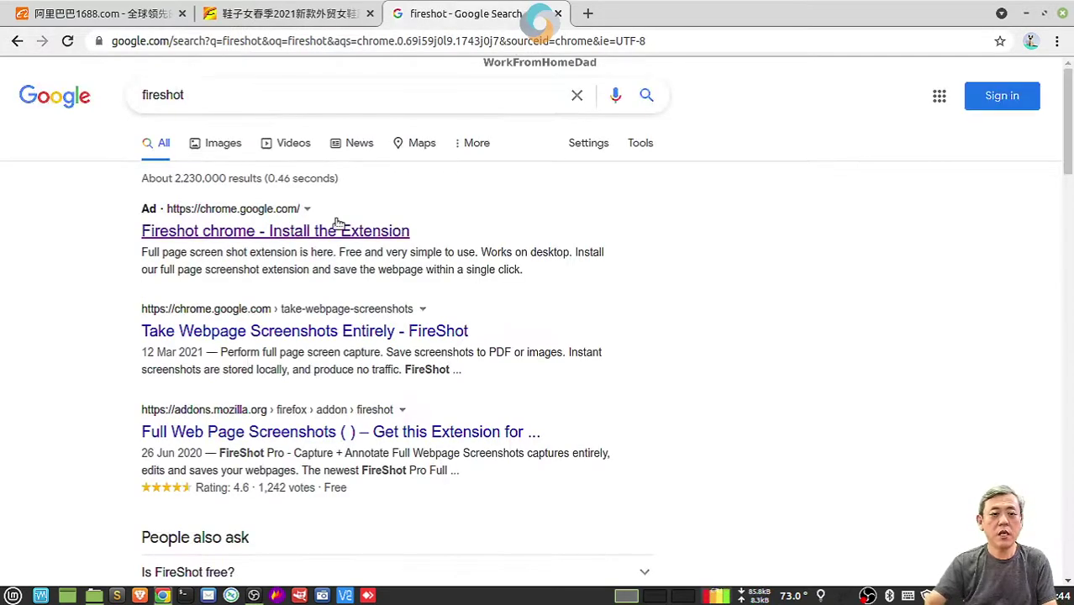
{"action": "left_click", "coordinate": [354, 240]}
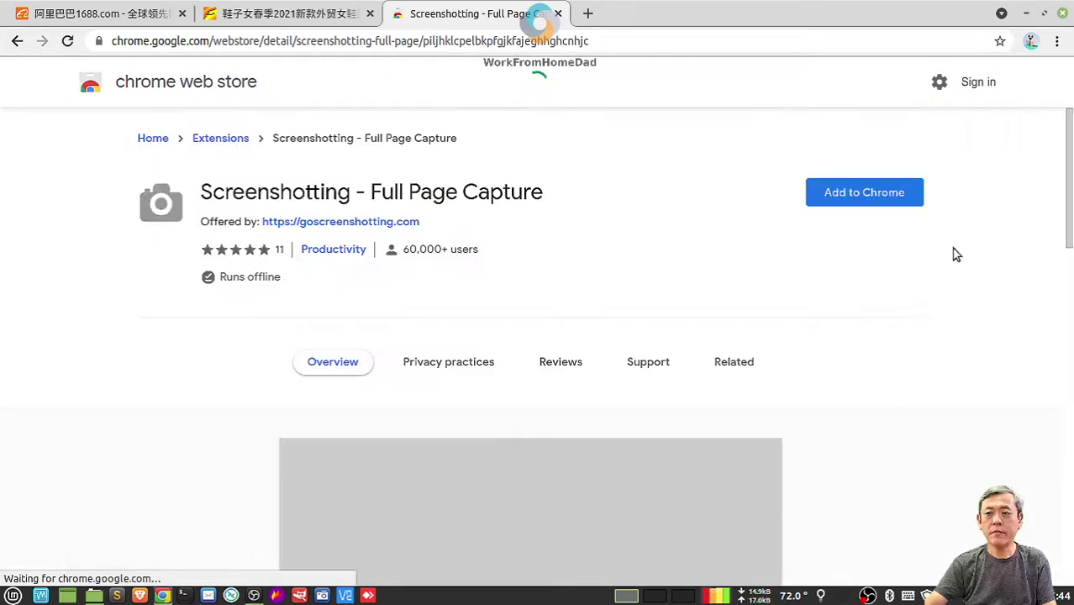
- Add the Screenshotting - Full Page Capture extension to Chrome and close goscreenshotting.com
{"action": "left_click", "coordinate": [854, 194]}
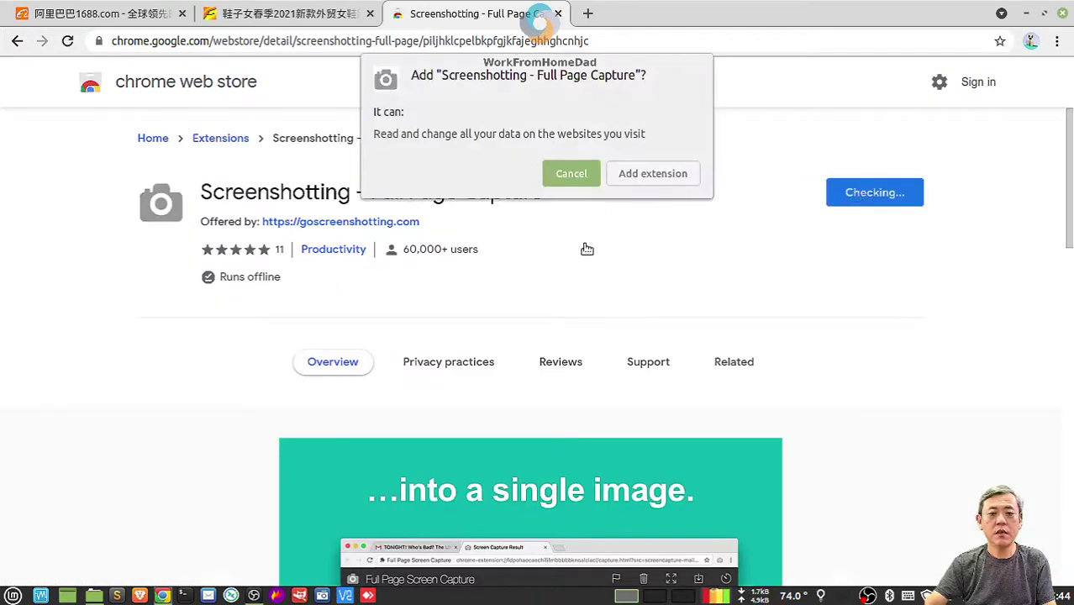
{"action": "left_click", "coordinate": [651, 174]}
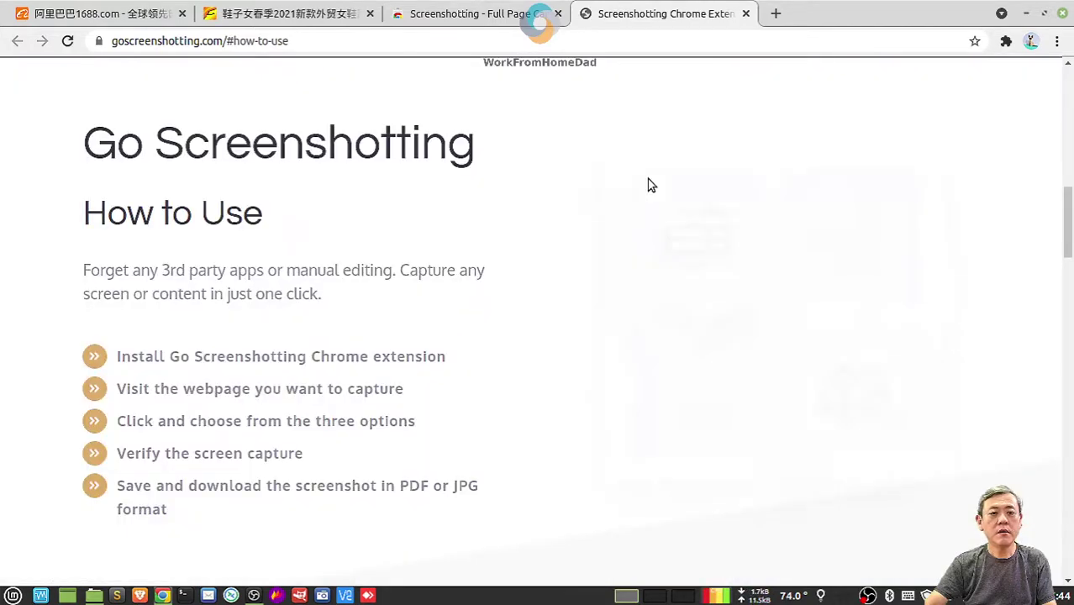
{"action": "left_click", "coordinate": [745, 15]}
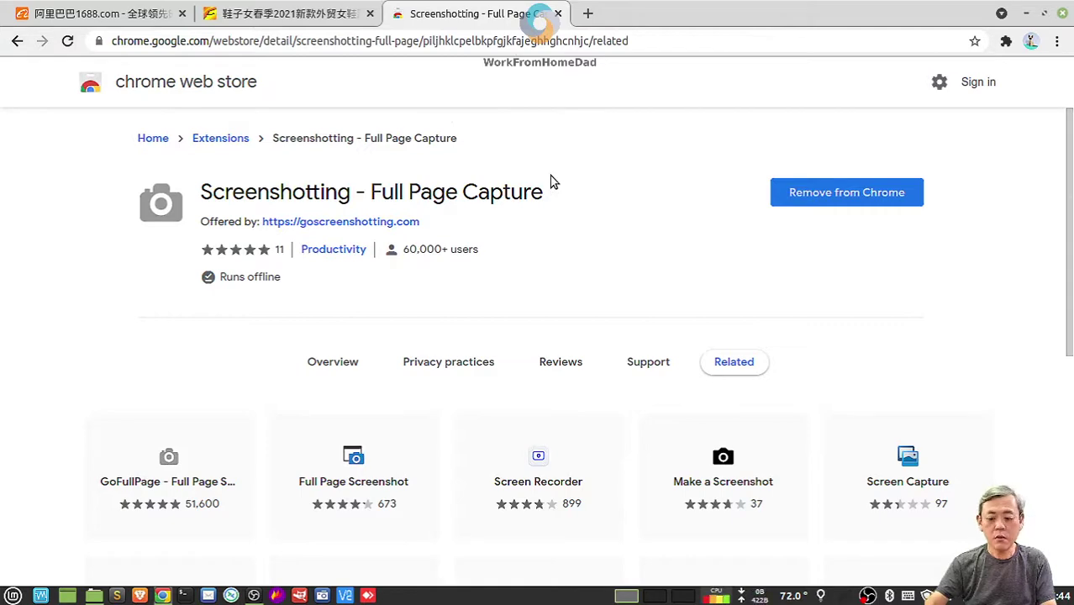
- Return to the FireShot store page and add the FireShot extension to Chrome
{"action": "key", "text": "alt+Left"}
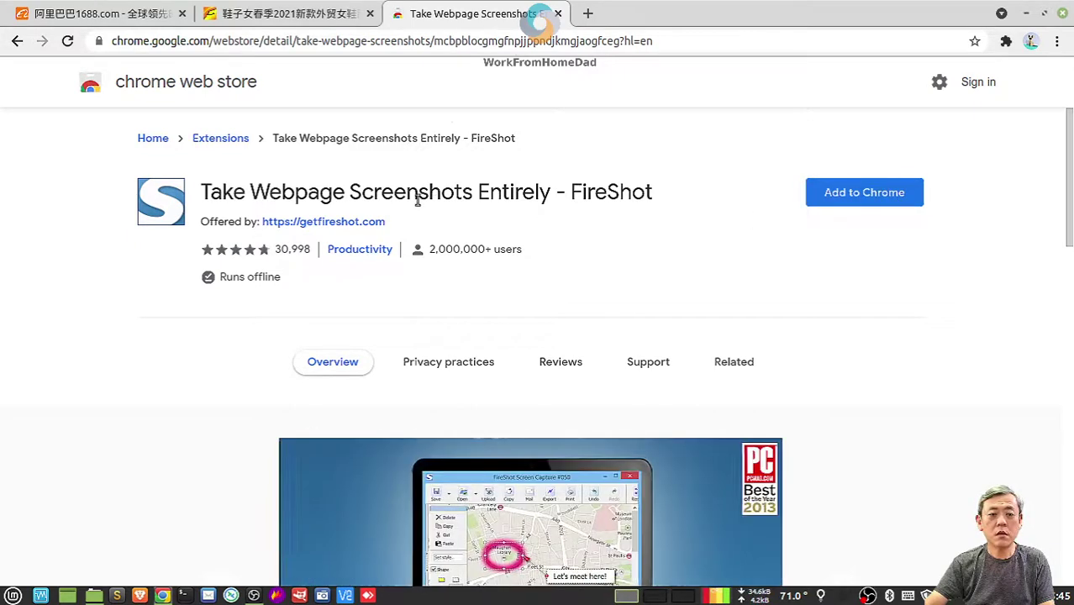
{"action": "left_click", "coordinate": [870, 194]}
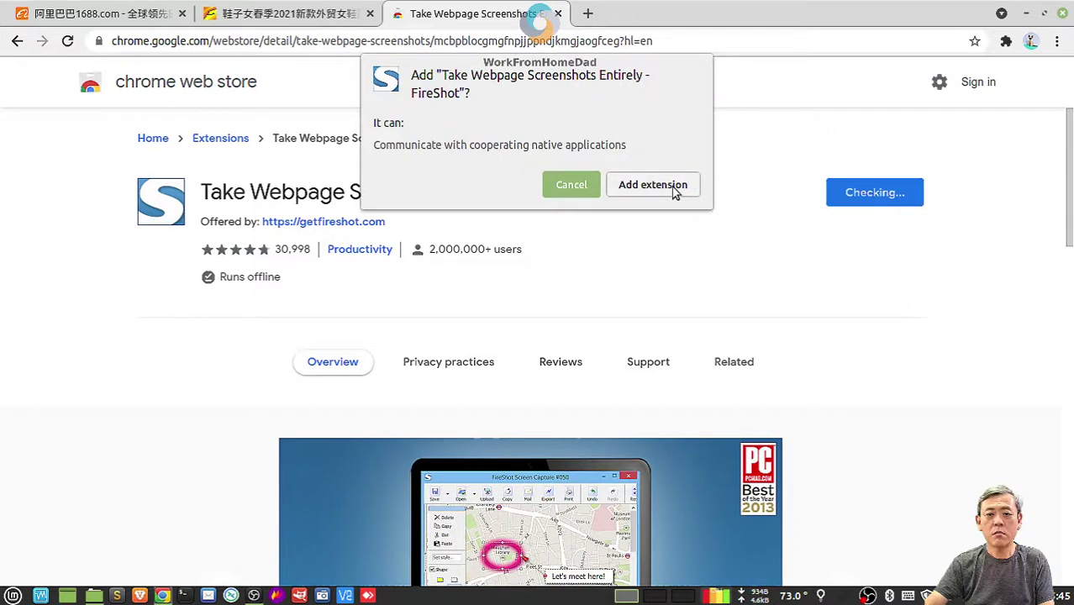
{"action": "left_click", "coordinate": [672, 186]}
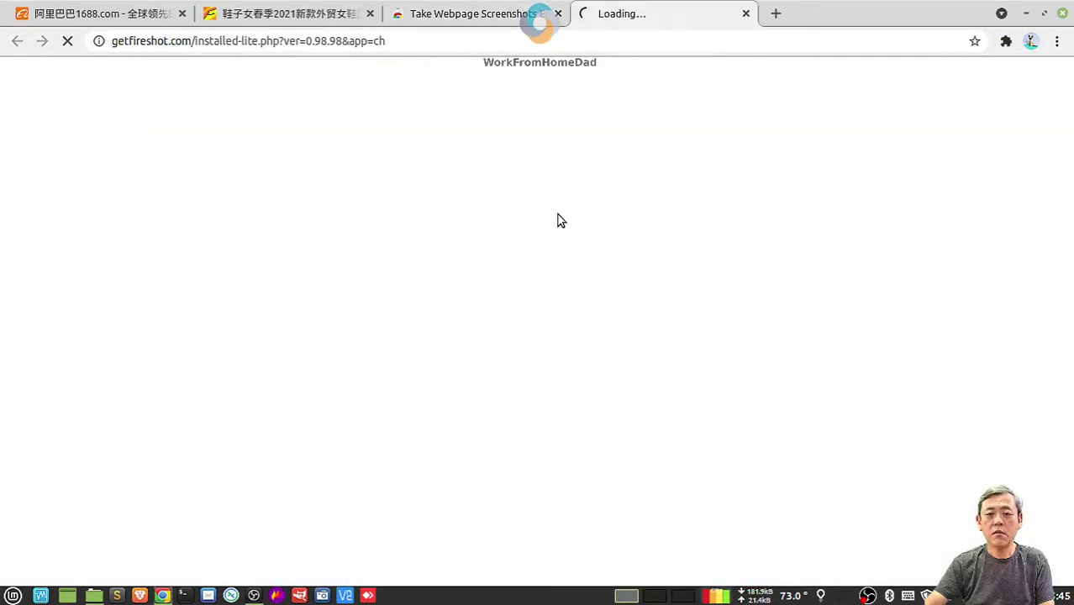
- Pin FireShot to the Chrome toolbar from the Extensions menu
{"action": "left_click", "coordinate": [1005, 42]}
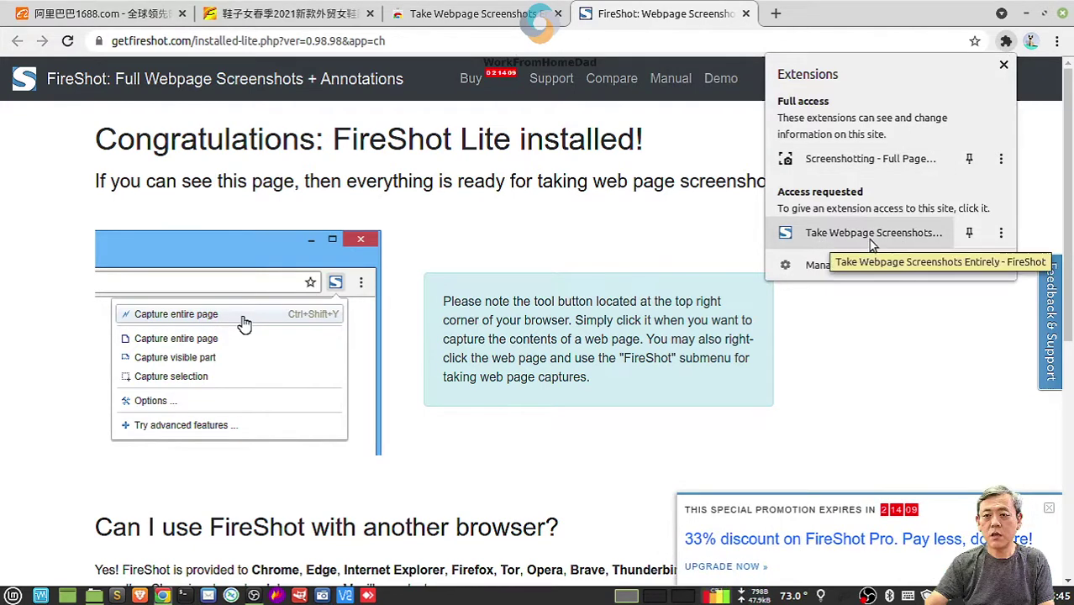
{"action": "left_click", "coordinate": [969, 233]}
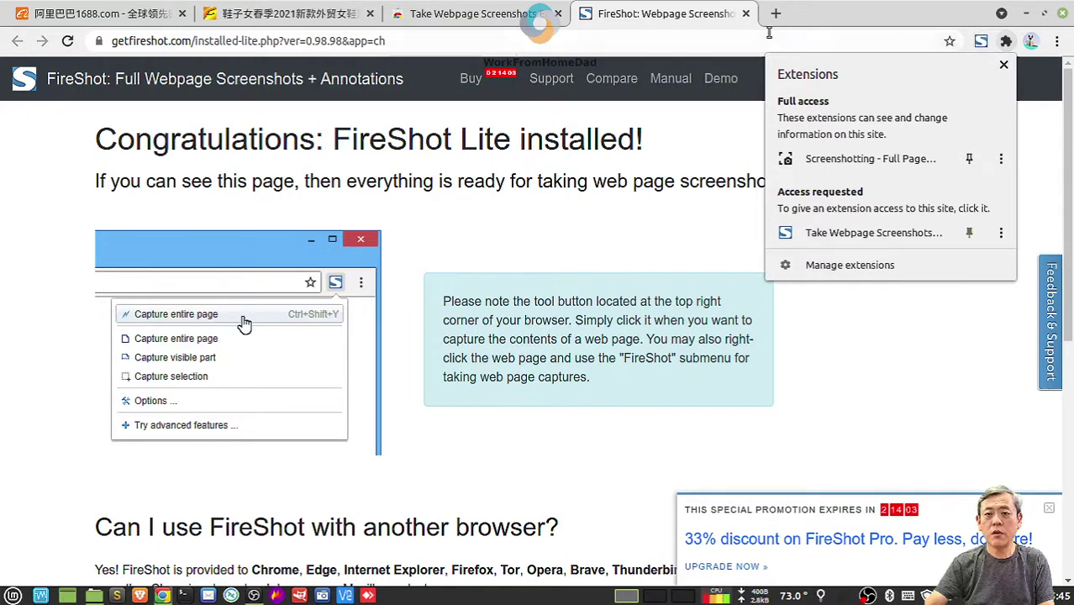
{"action": "left_click", "coordinate": [674, 22]}
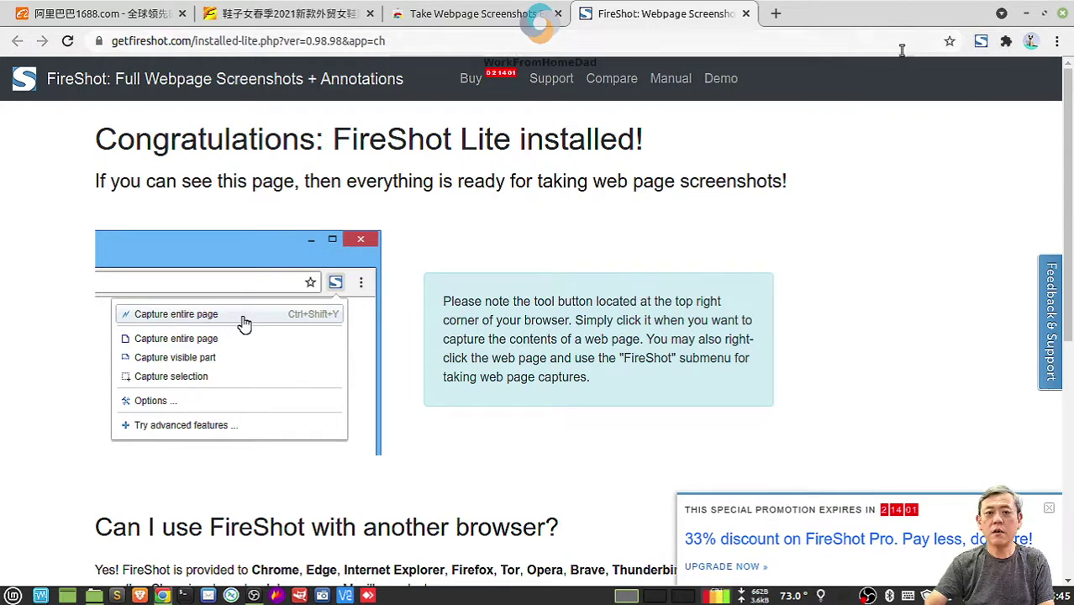
- Switch to the 1688 large shoe image tab and reset the zoom to 100%
{"action": "left_click", "coordinate": [305, 15]}
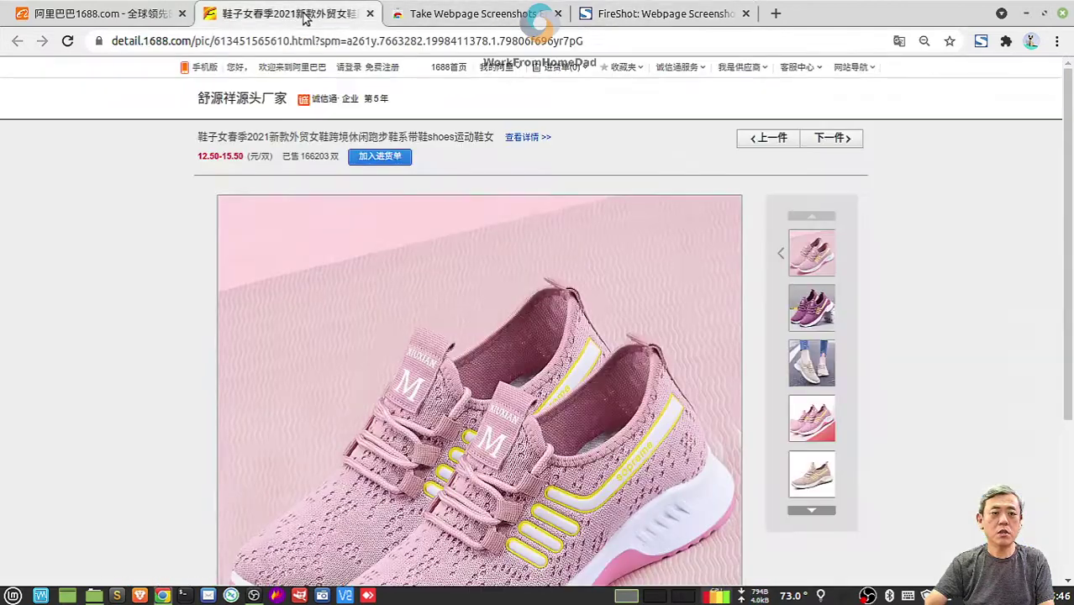
{"action": "scroll", "coordinate": [934, 347], "scroll_direction": "down", "scroll_amount": 1}
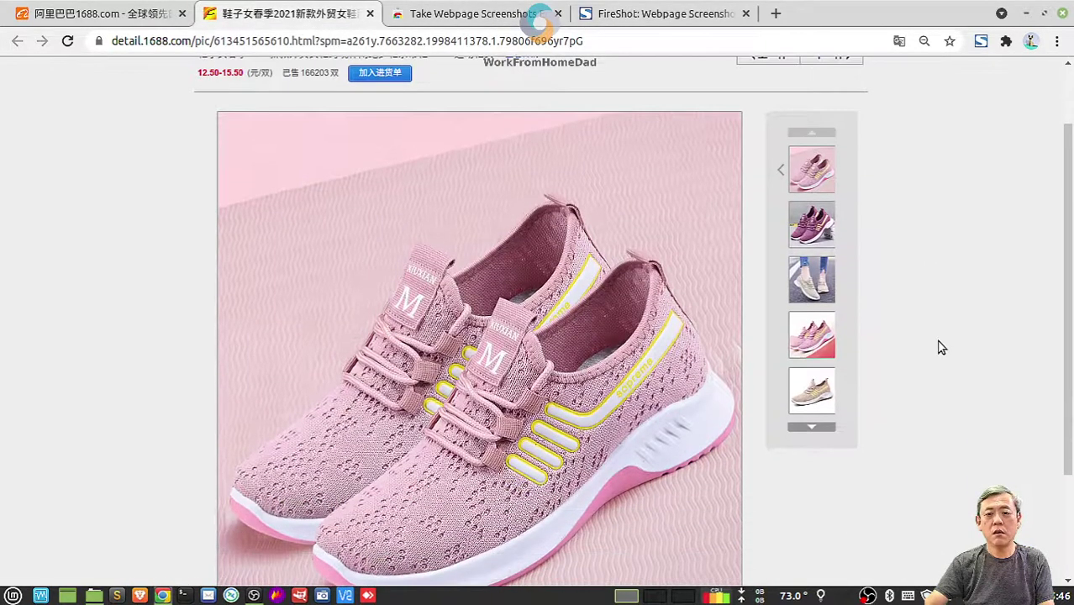
{"action": "scroll", "coordinate": [939, 348], "scroll_direction": "up", "scroll_amount": 1}
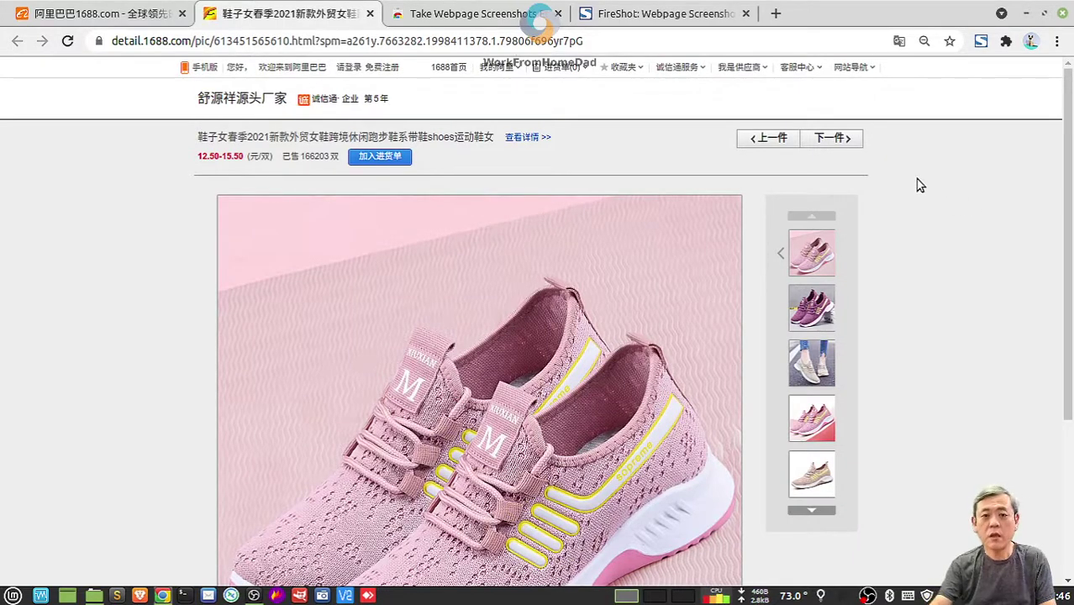
{"action": "key", "text": "ctrl+plus"}
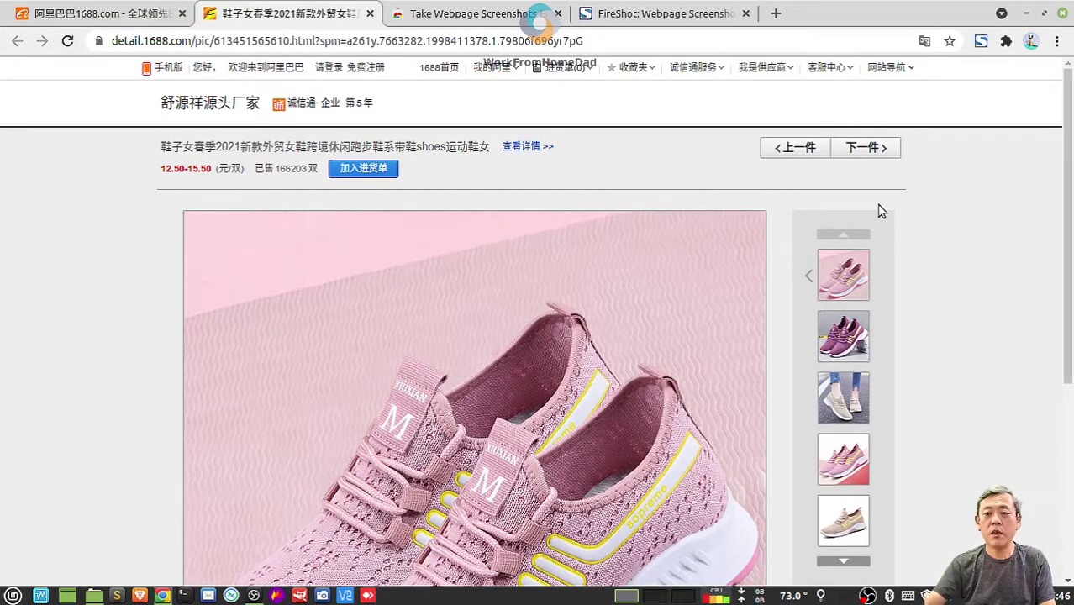
- Capture the large pink shoe photo with FireShot's Capture selection
{"action": "left_click", "coordinate": [982, 42]}
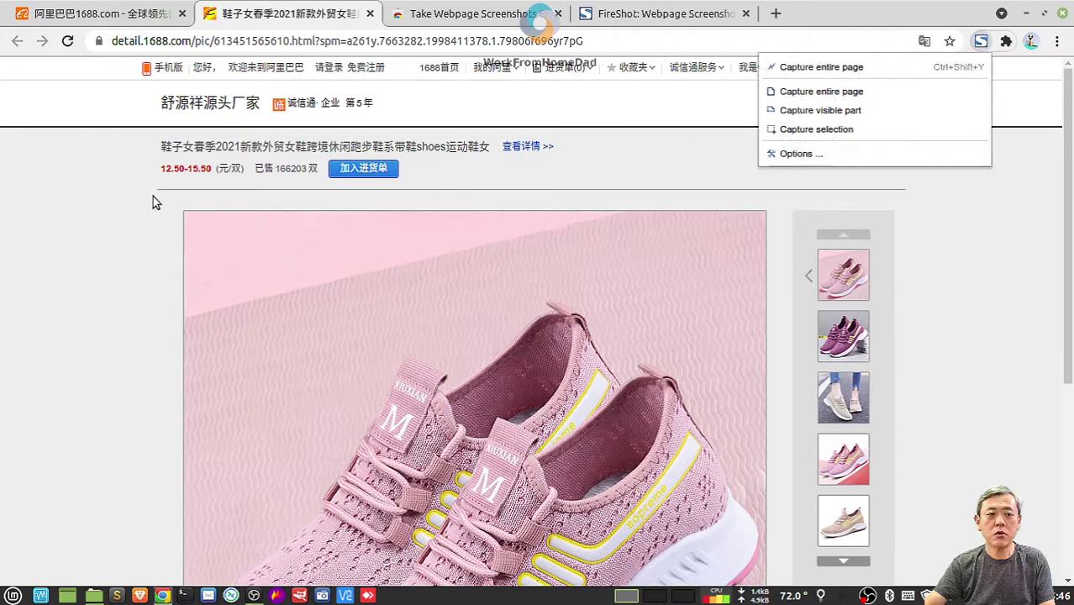
{"action": "left_click", "coordinate": [878, 129]}
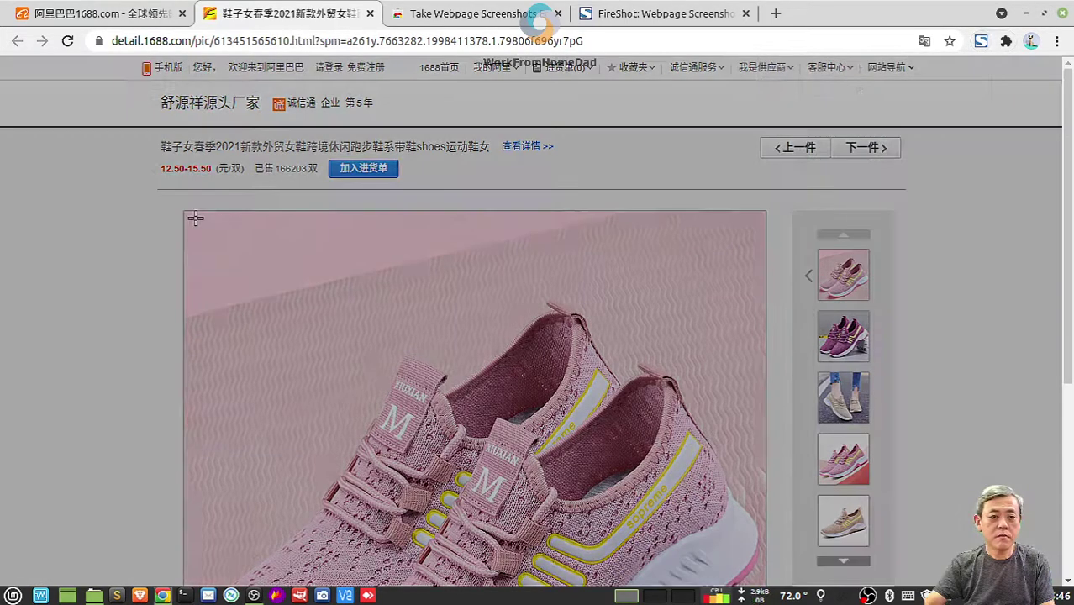
{"action": "left_click_drag", "start_coordinate": [181, 212], "coordinate": [764, 473]}
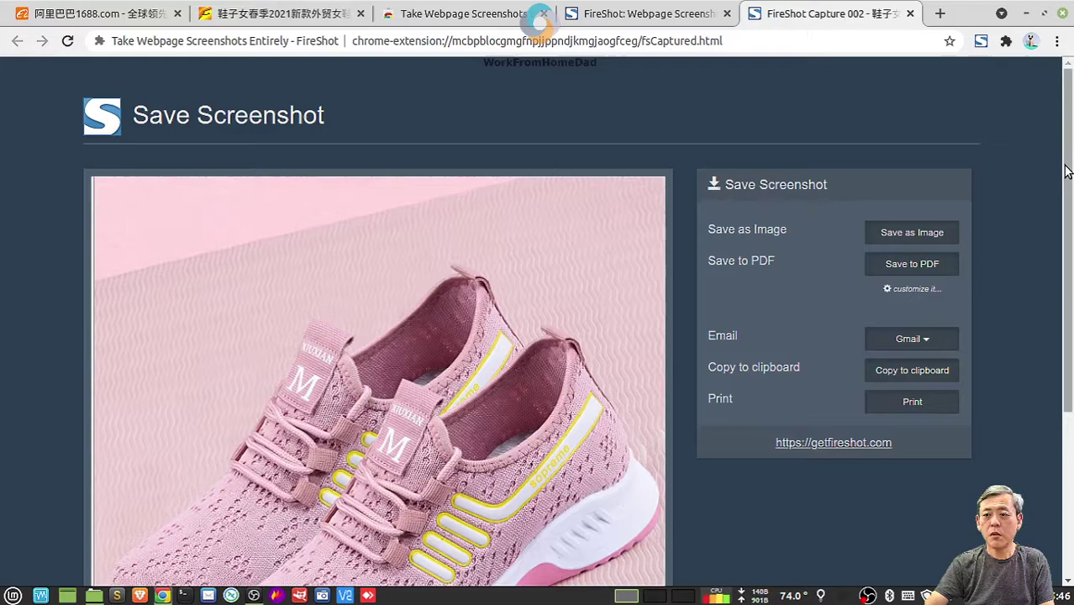
- Save the FireShot capture as a PNG on the Desktop and open the downloaded image
{"action": "scroll", "coordinate": [1071, 397], "scroll_direction": "down", "scroll_amount": 2}
{"action": "left_click_drag", "start_coordinate": [1070, 336], "coordinate": [1070, 288]}
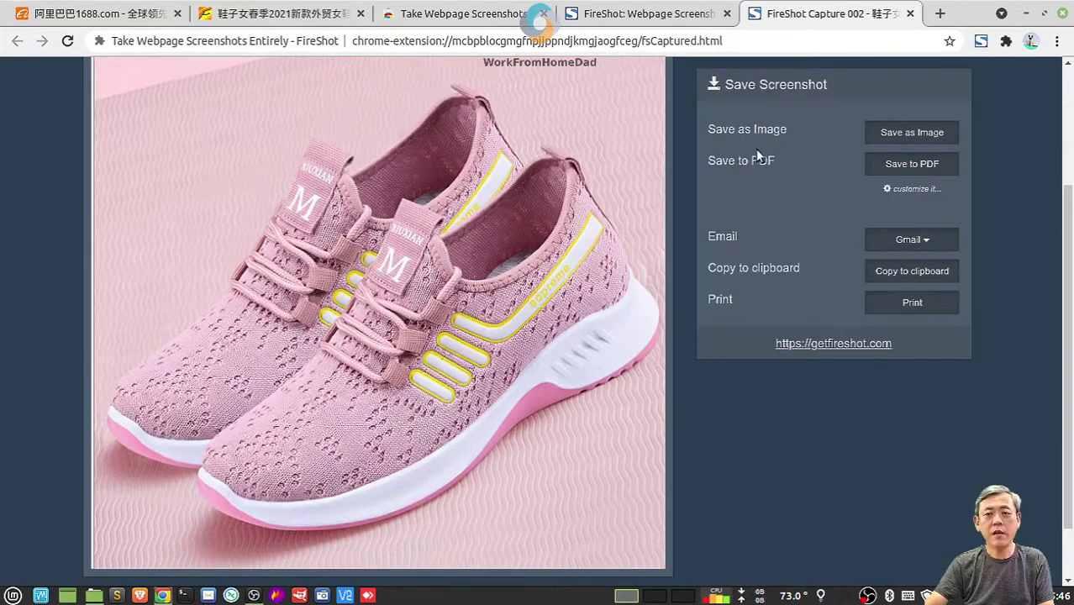
{"action": "left_click", "coordinate": [891, 132]}
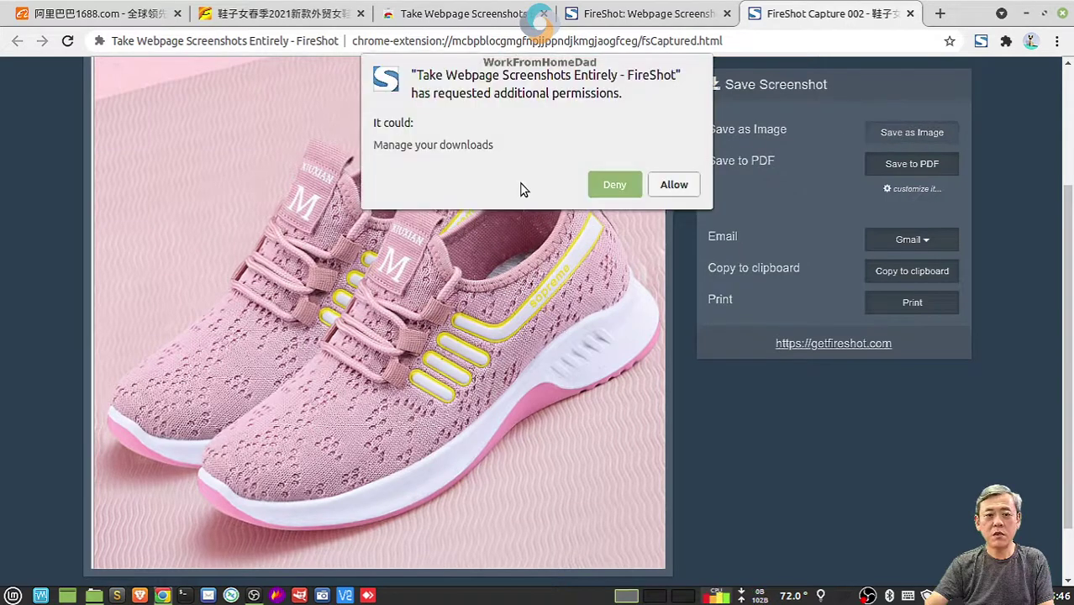
{"action": "left_click", "coordinate": [675, 187]}
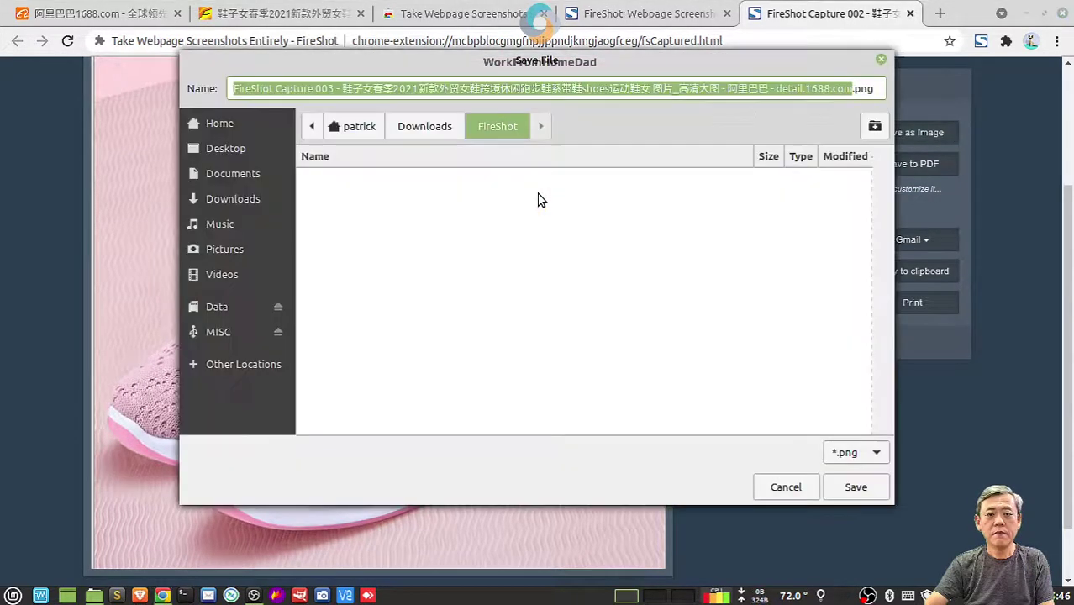
{"action": "left_click", "coordinate": [229, 151]}
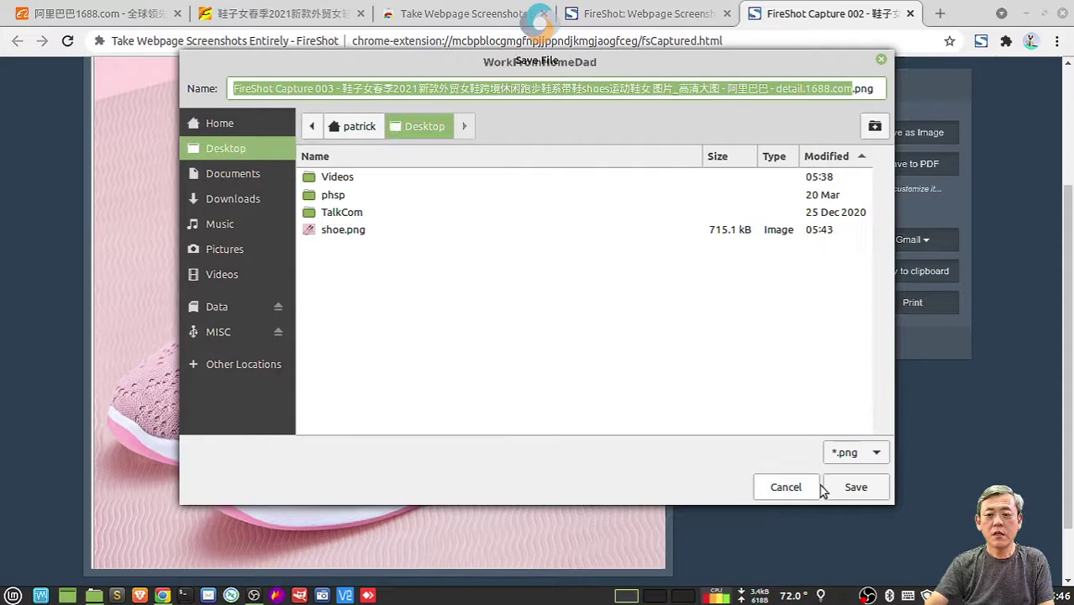
{"action": "left_click", "coordinate": [853, 487]}
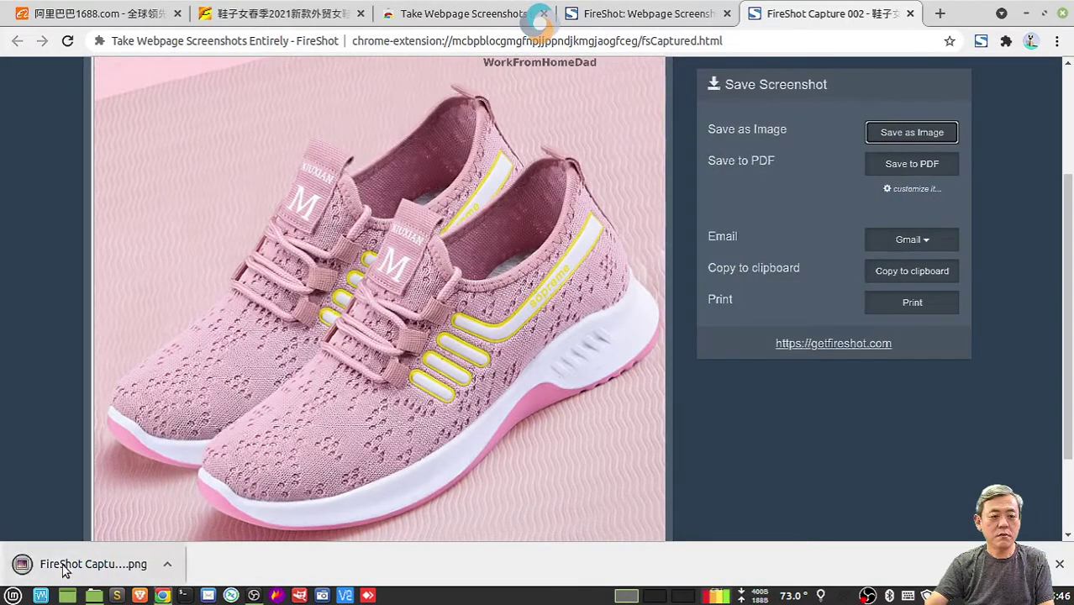
{"action": "left_click", "coordinate": [67, 561]}
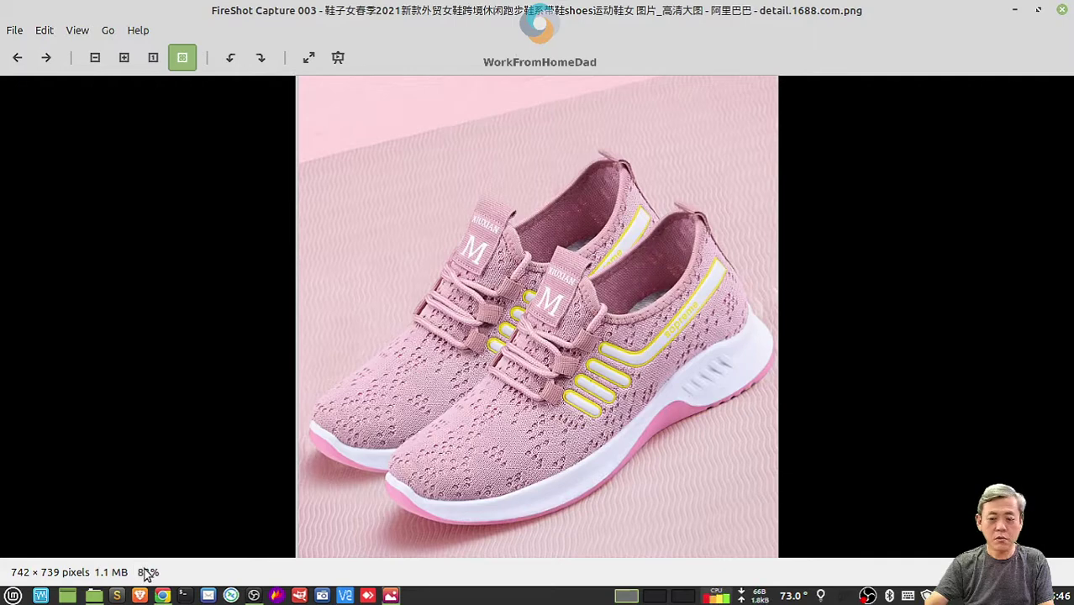
- Zoom in and out on the saved shoe screenshot, then close the image viewer
{"action": "scroll", "coordinate": [483, 454], "scroll_direction": "up", "scroll_amount": 3}
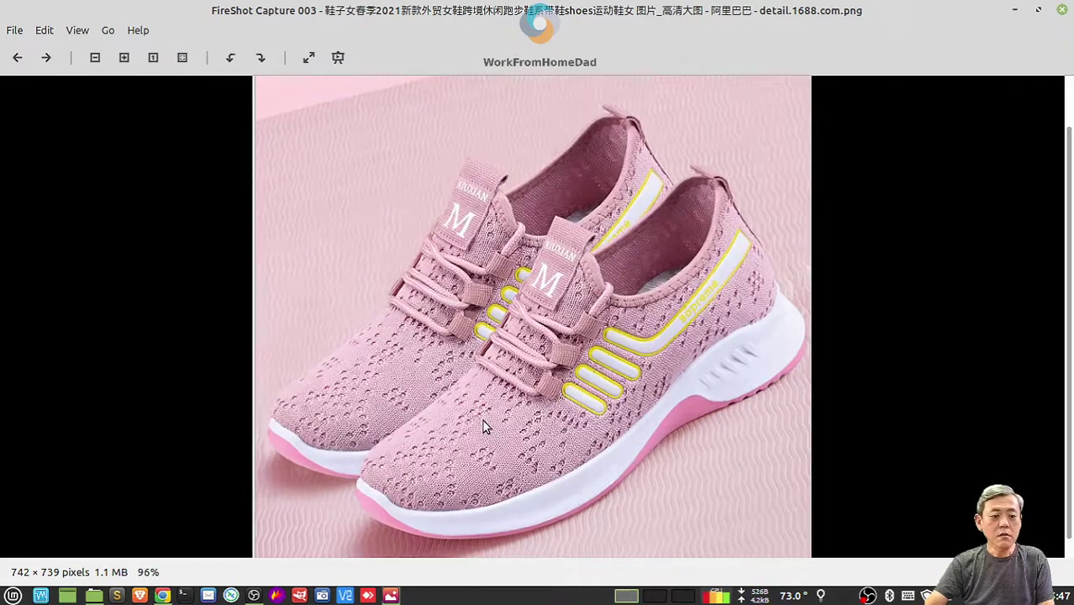
{"action": "scroll", "coordinate": [483, 425], "scroll_direction": "up", "scroll_amount": 1}
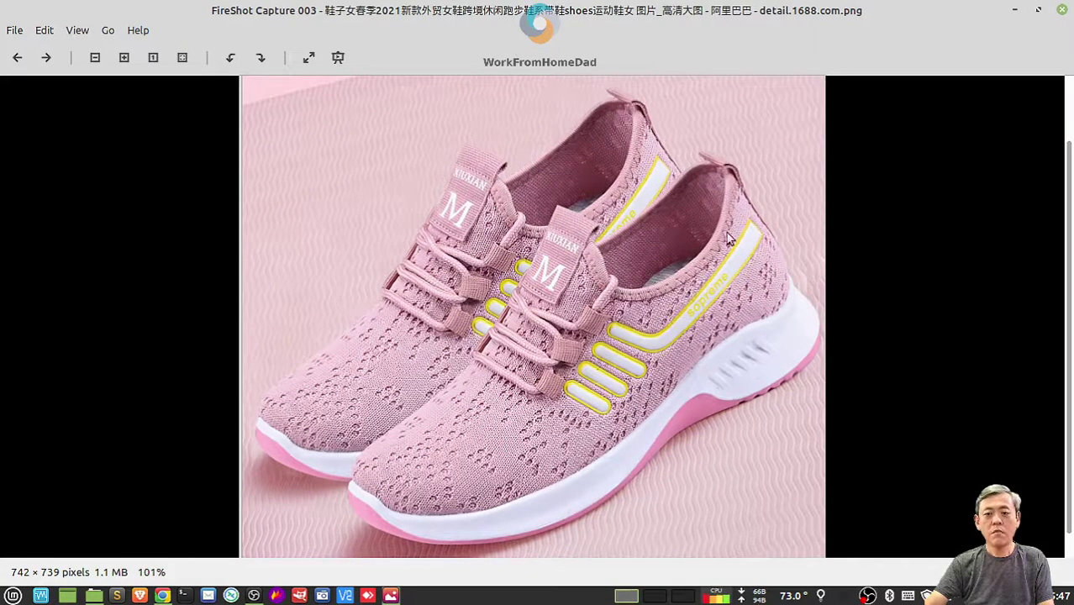
{"action": "scroll", "coordinate": [729, 239], "scroll_direction": "down", "scroll_amount": 3}
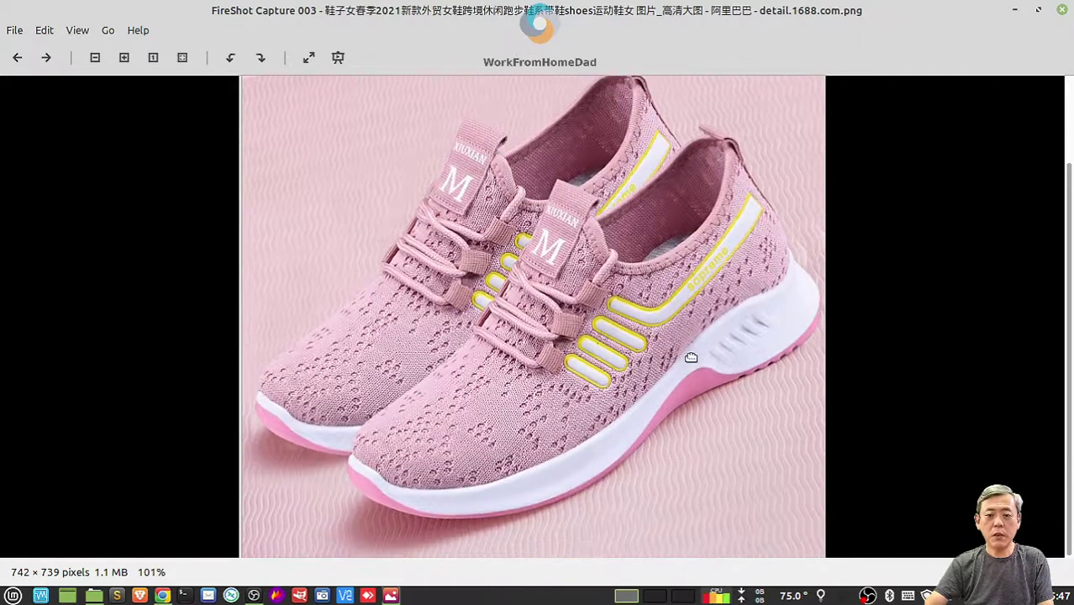
{"action": "scroll", "coordinate": [568, 212], "scroll_direction": "up", "scroll_amount": 1}
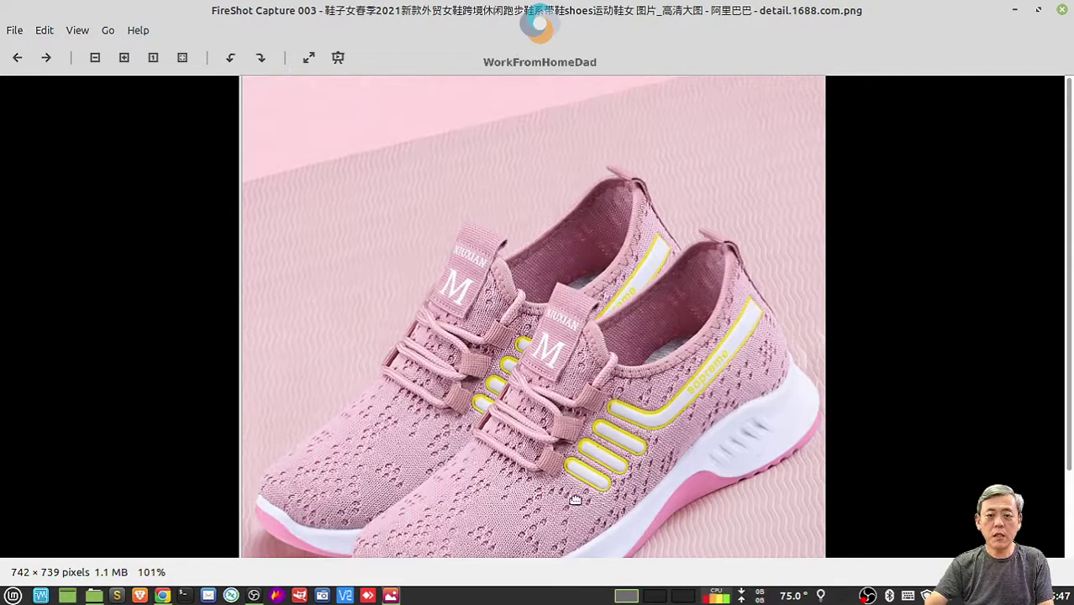
{"action": "scroll", "coordinate": [565, 250], "scroll_direction": "down", "scroll_amount": 1}
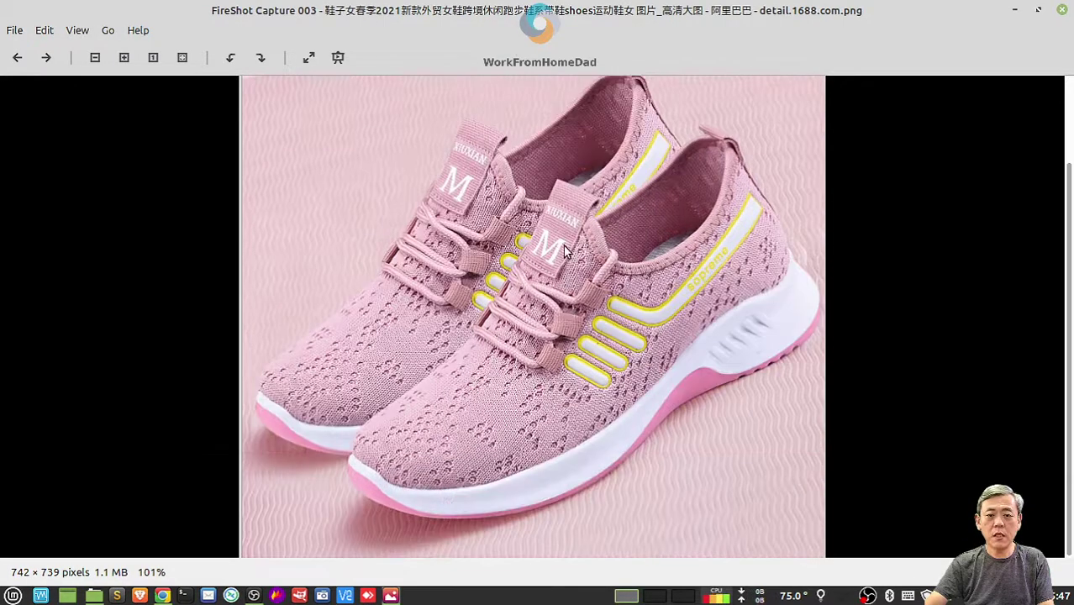
{"action": "left_click", "coordinate": [1062, 11]}
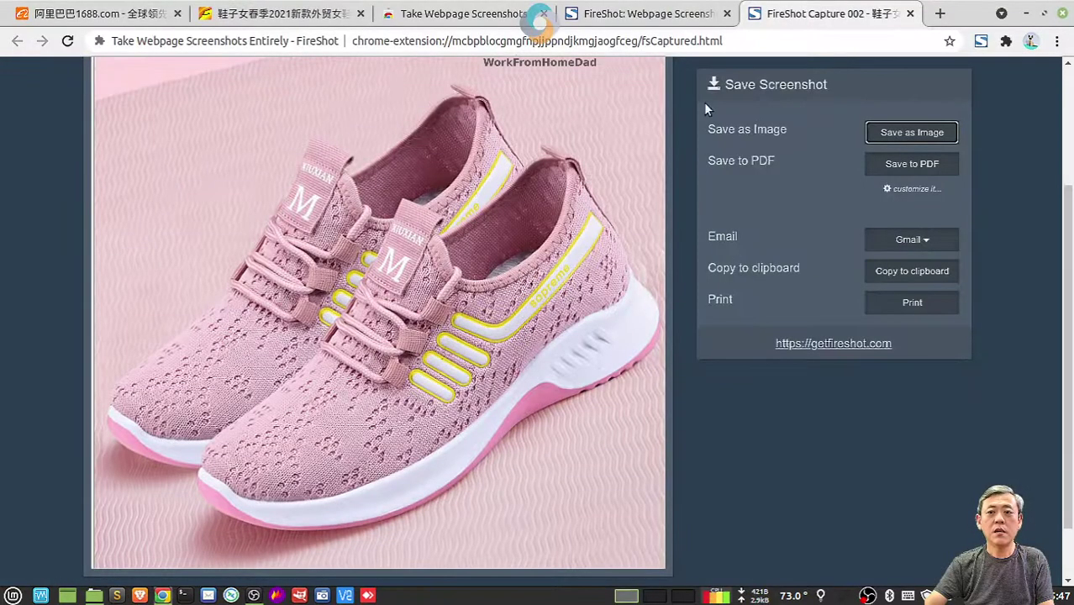
- Close the FireShot capture, FireShot installed and Chrome Web Store tabs, keeping only the 1688 tabs
{"action": "left_click", "coordinate": [910, 15]}
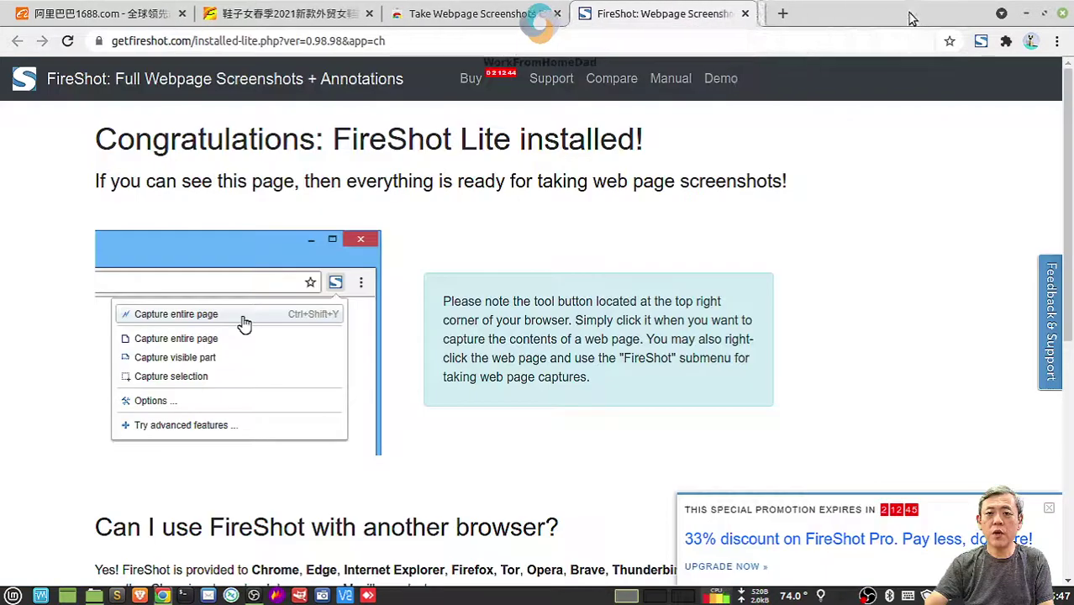
{"action": "left_click", "coordinate": [498, 15]}
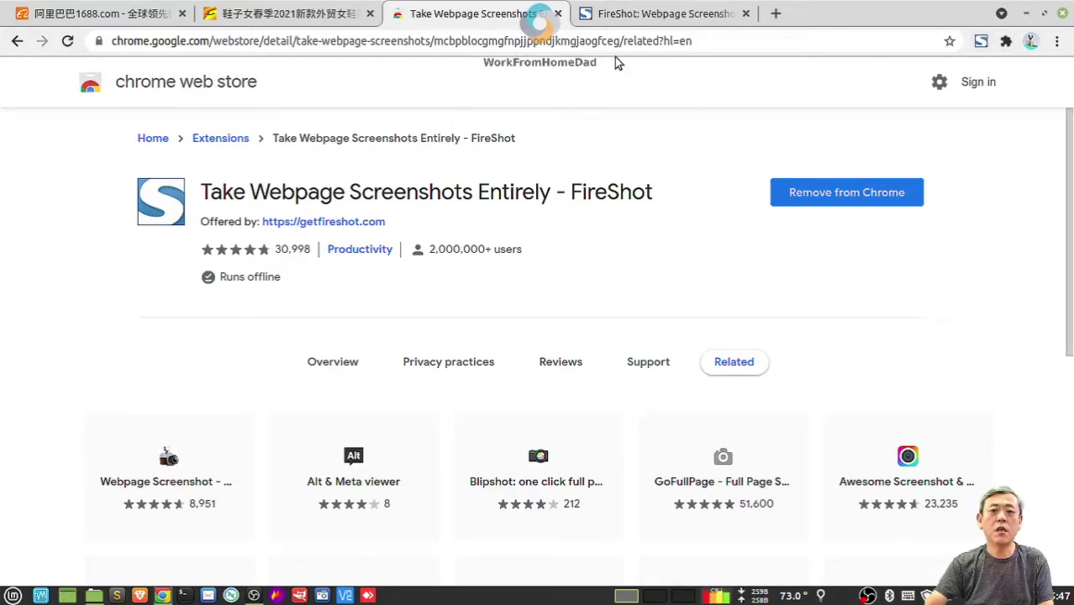
{"action": "left_click", "coordinate": [647, 16]}
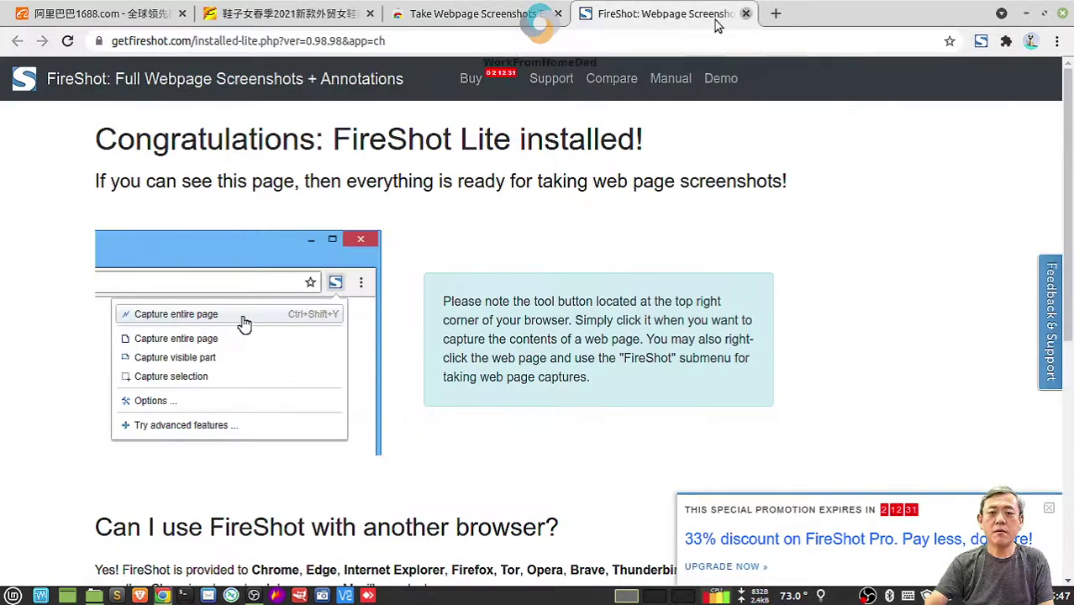
{"action": "left_click", "coordinate": [745, 14]}
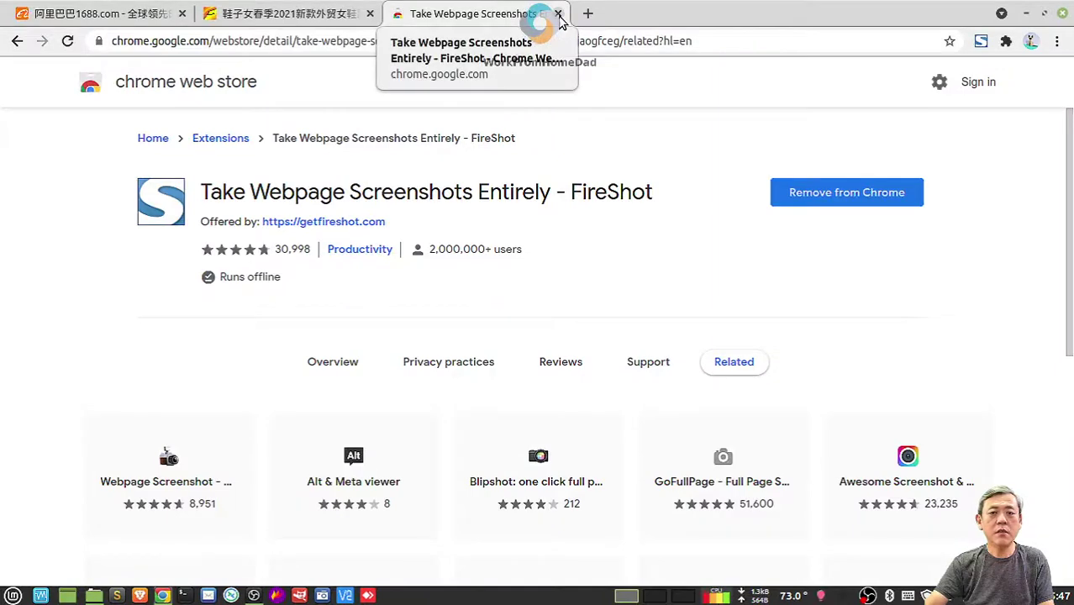
{"action": "left_click", "coordinate": [558, 15]}
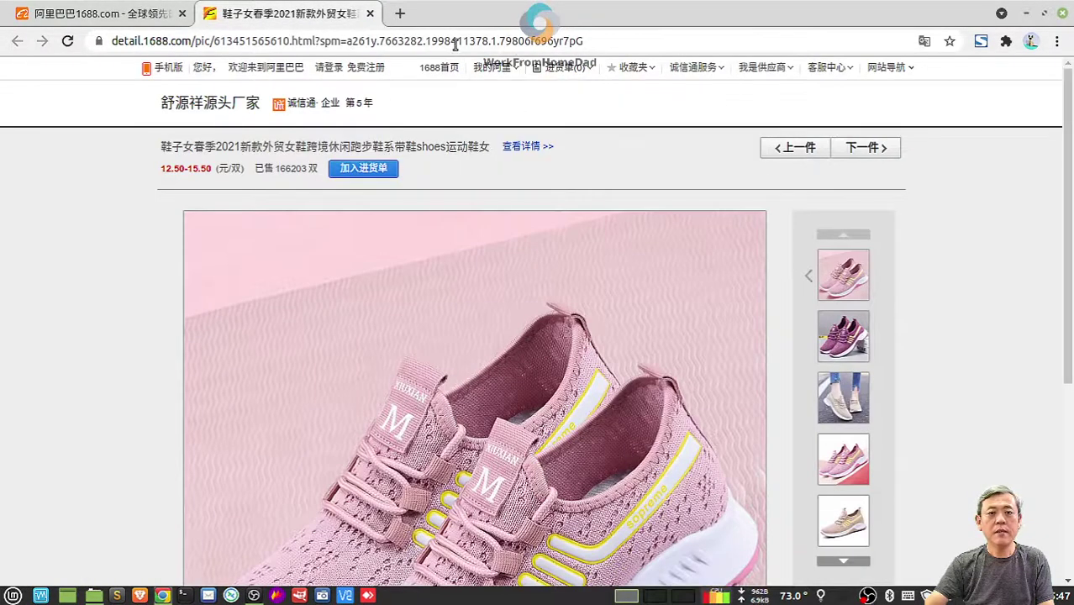
- Search 'seller+' in a new tab and add the Seller+ extension from the Chrome Web Store
{"action": "left_click", "coordinate": [400, 17]}
{"action": "left_click", "coordinate": [410, 42]}
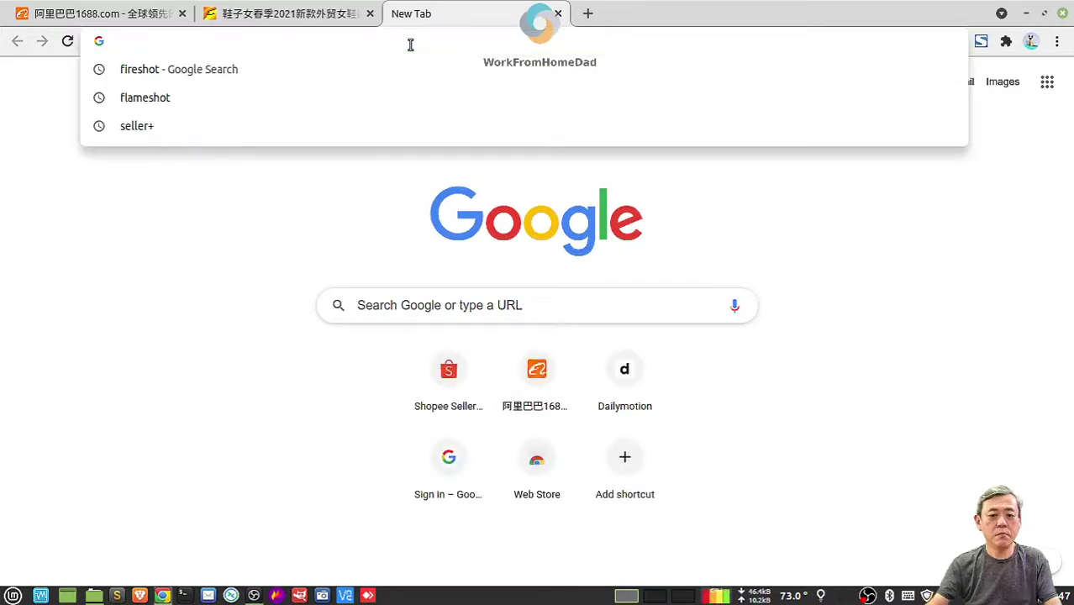
{"action": "type", "text": "seller+"}
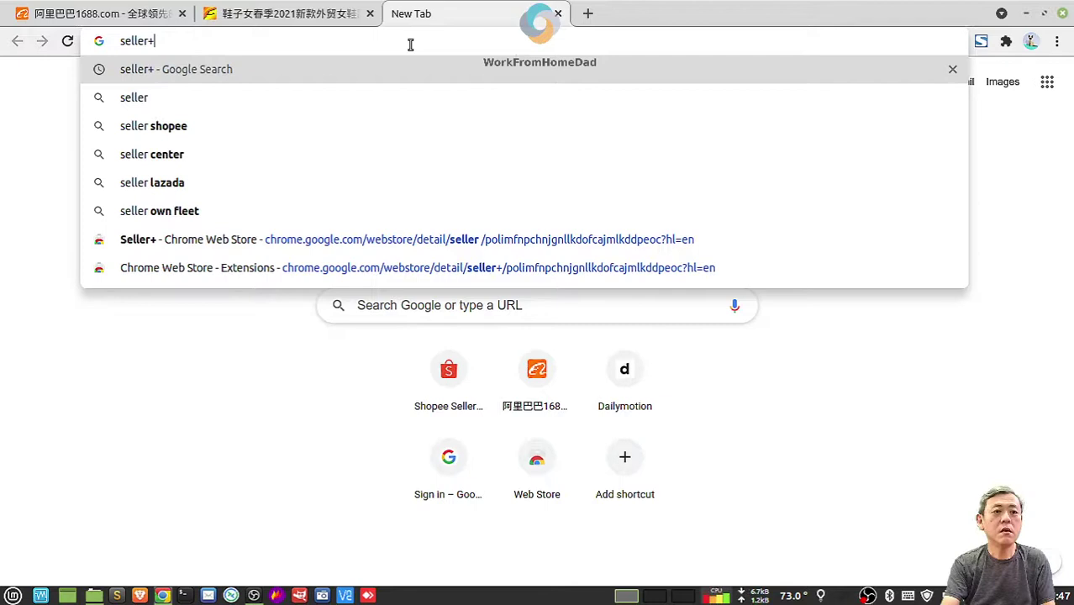
{"action": "key", "text": "Return"}
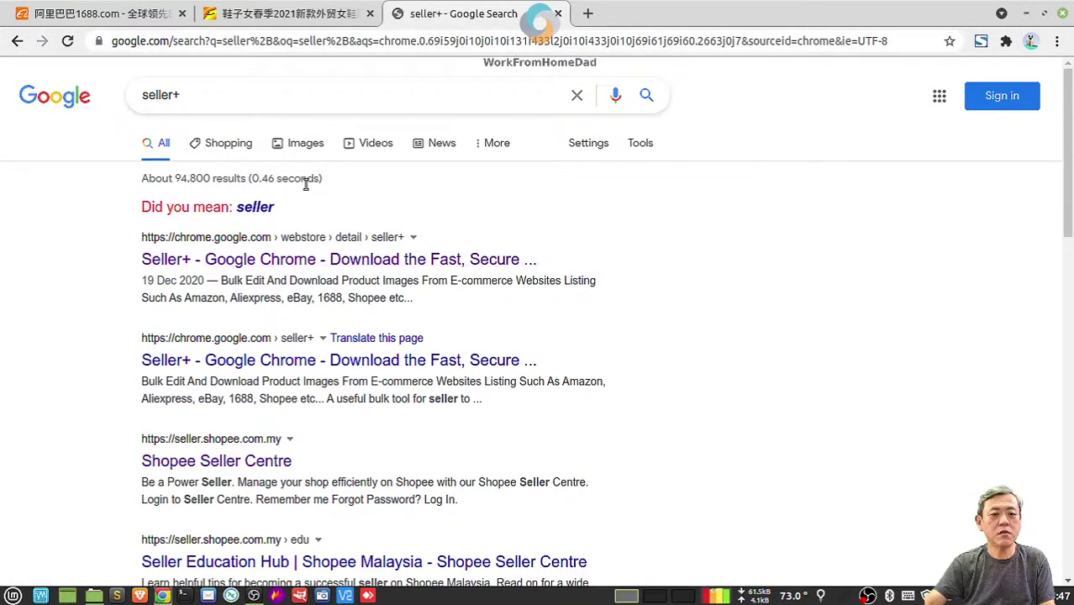
{"action": "left_click", "coordinate": [367, 260]}
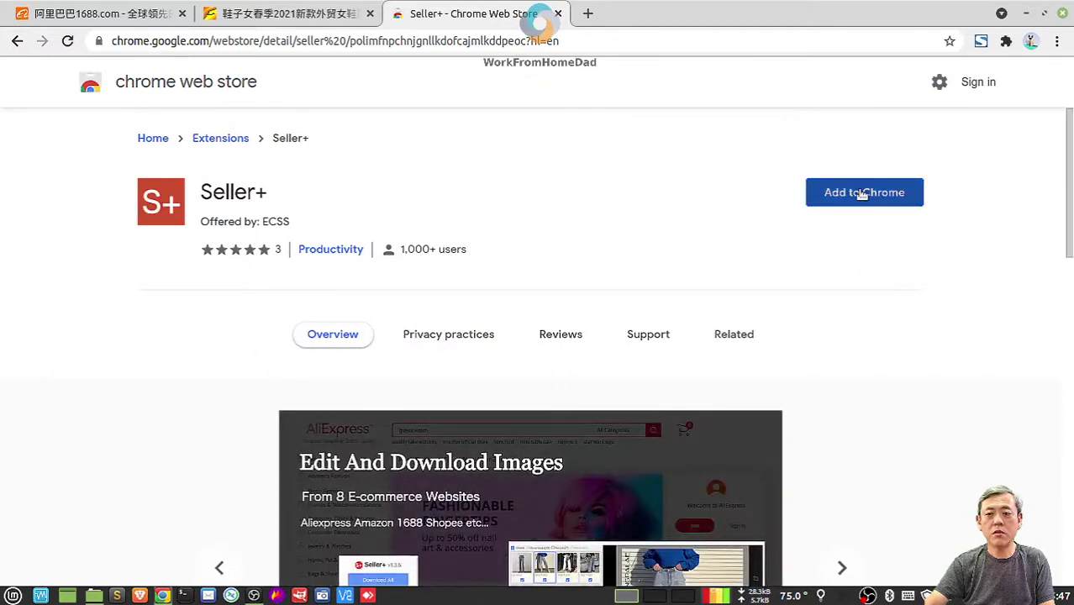
{"action": "left_click", "coordinate": [861, 194]}
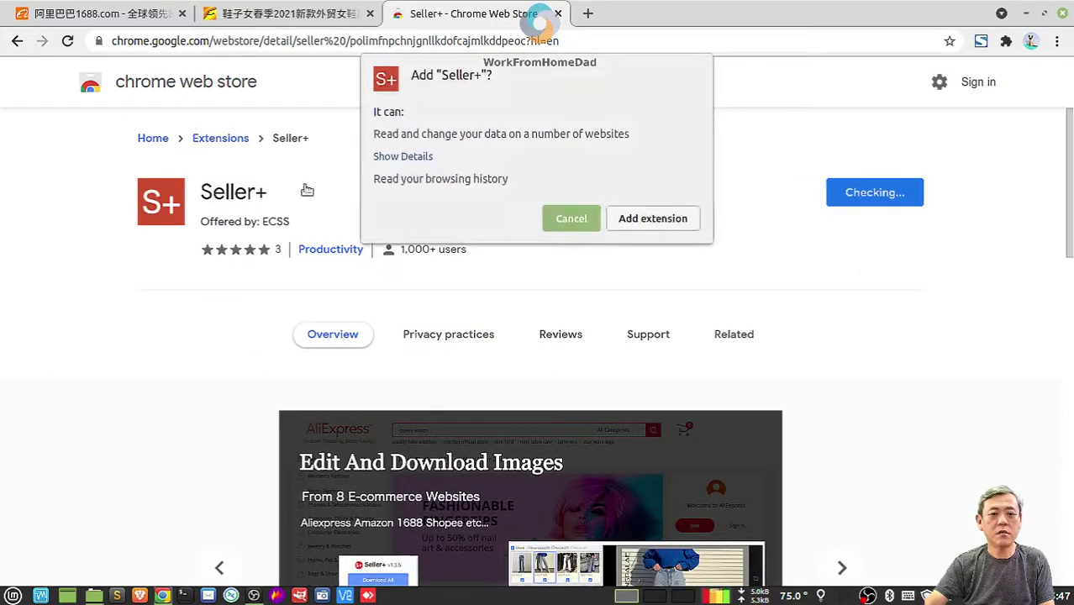
{"action": "left_click", "coordinate": [634, 221]}
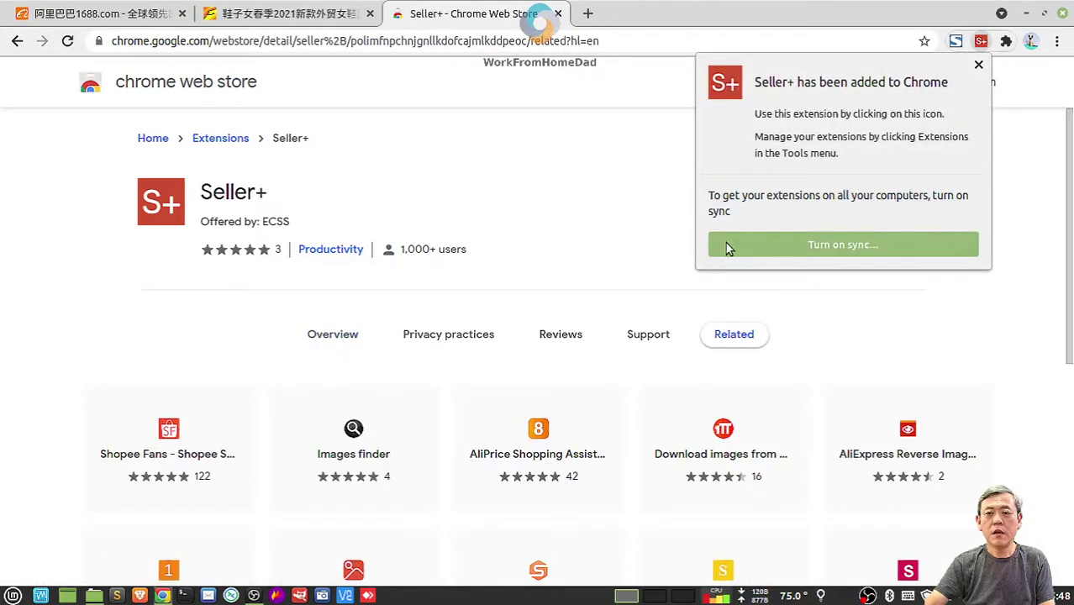
{"action": "left_click", "coordinate": [979, 66]}
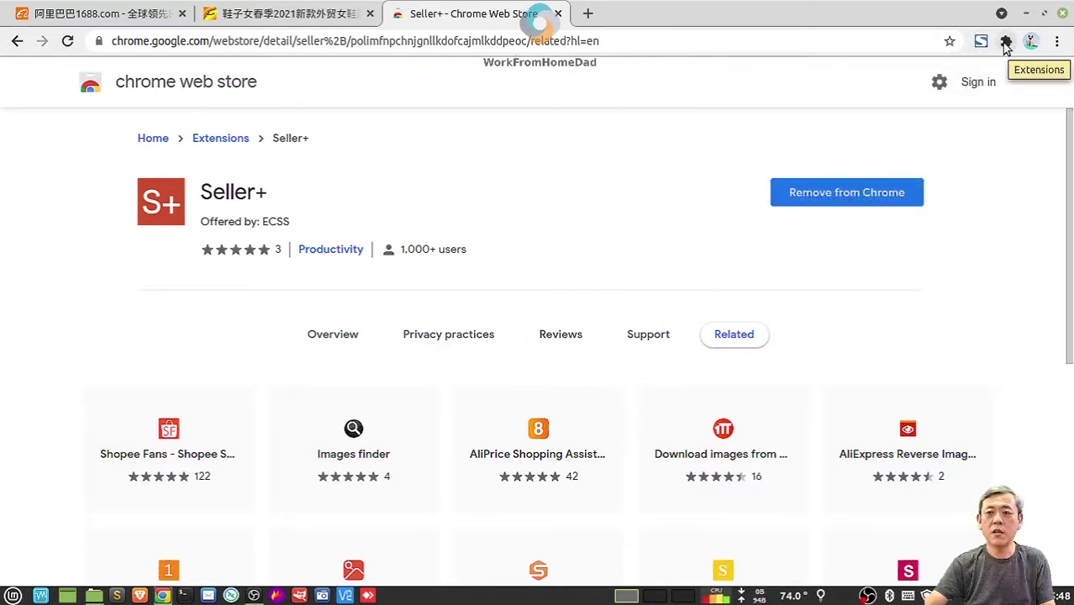
- Pin Seller+ to the toolbar from the Extensions menu and return to the 1688 tab
{"action": "left_click", "coordinate": [1005, 42]}
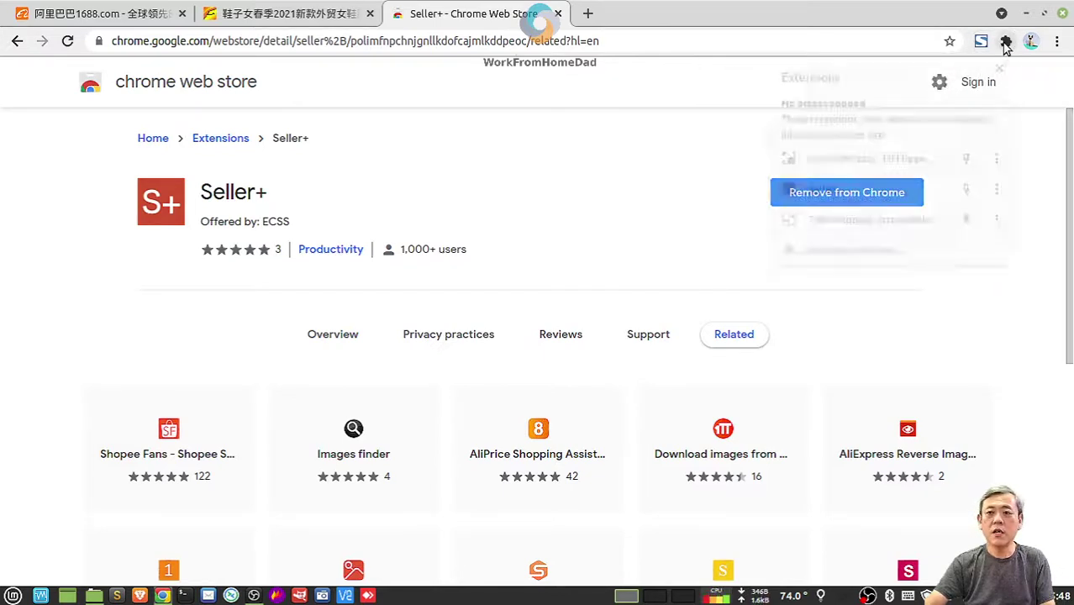
{"action": "left_click", "coordinate": [969, 191]}
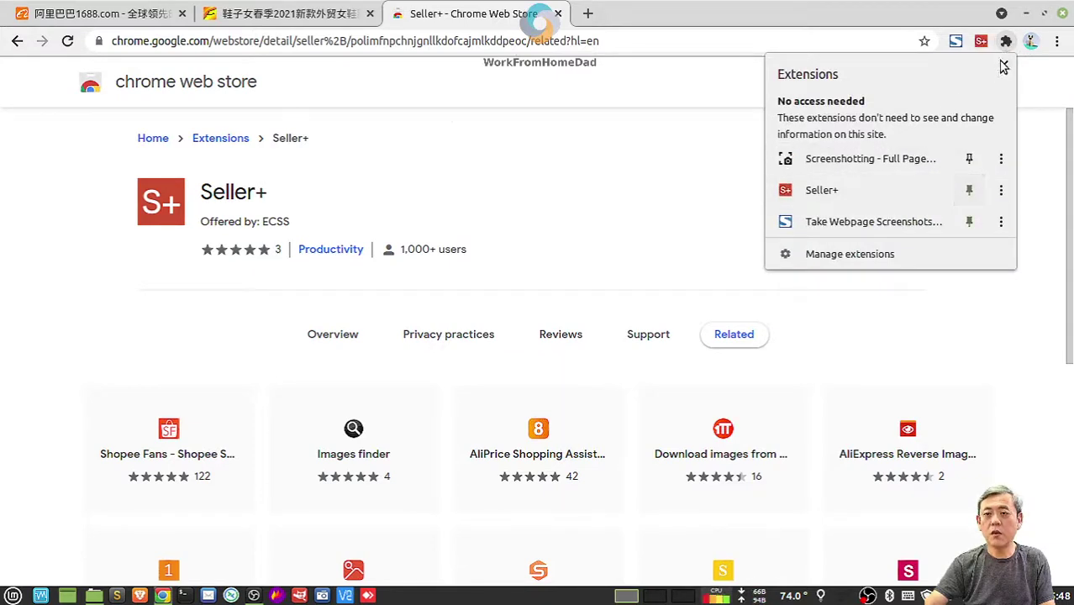
{"action": "left_click", "coordinate": [1024, 321]}
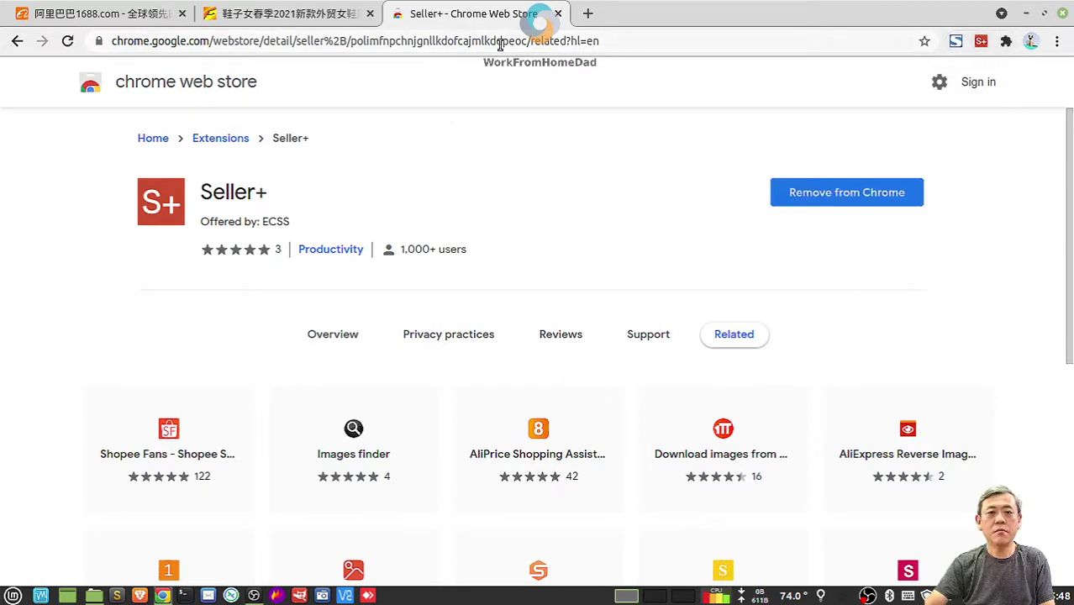
{"action": "left_click", "coordinate": [250, 22]}
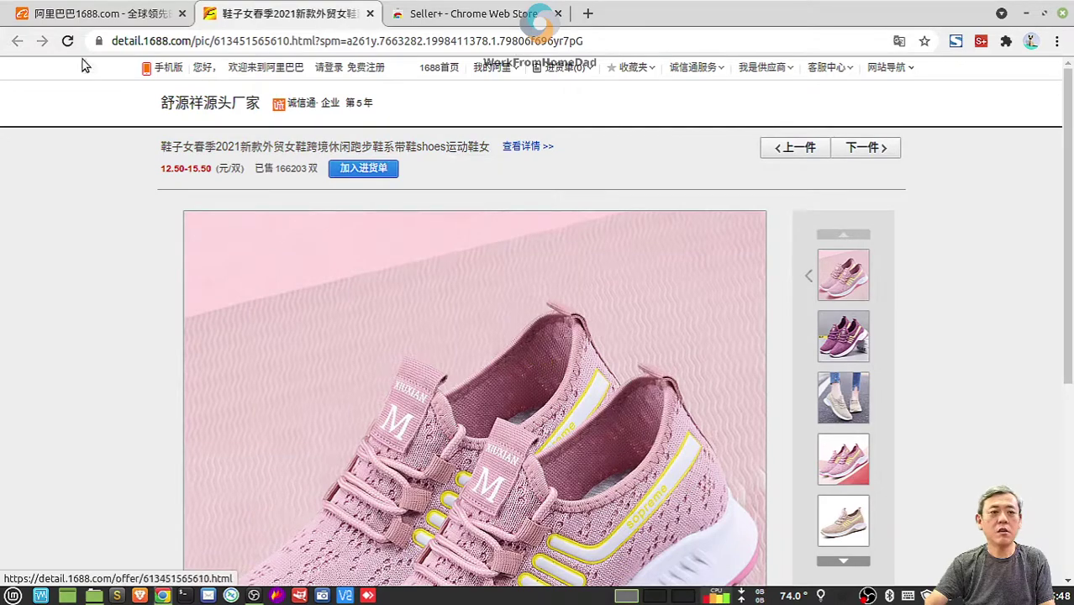
- Open the pink sneakers' full 1688 product detail page via 查看详情, then bring up Seller+
{"action": "scroll", "coordinate": [546, 387], "scroll_direction": "down", "scroll_amount": 2}
{"action": "scroll", "coordinate": [548, 389], "scroll_direction": "down", "scroll_amount": 2}
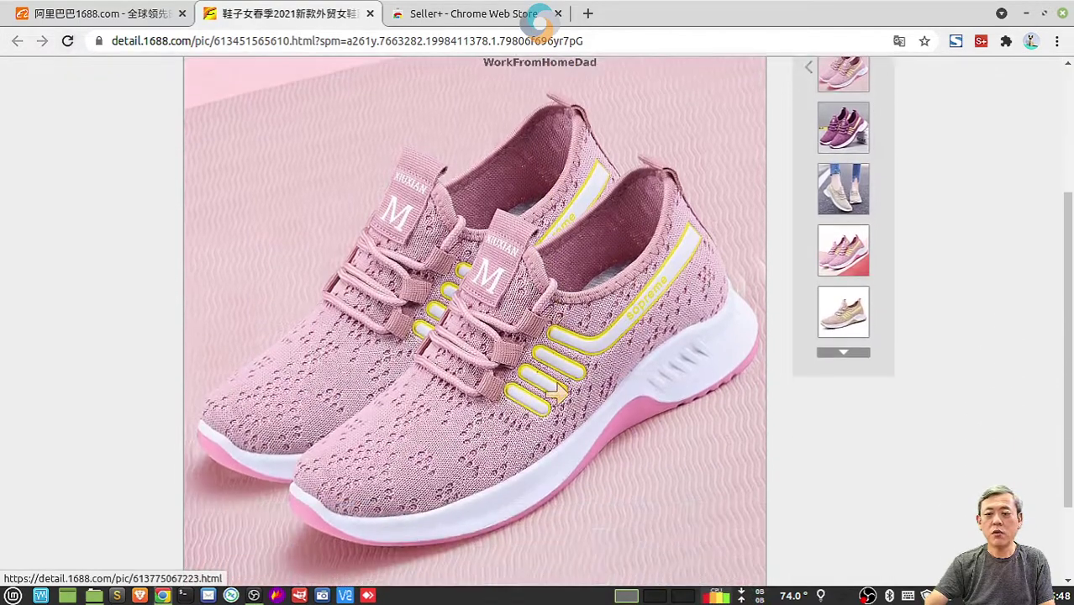
{"action": "scroll", "coordinate": [594, 371], "scroll_direction": "up", "scroll_amount": 4}
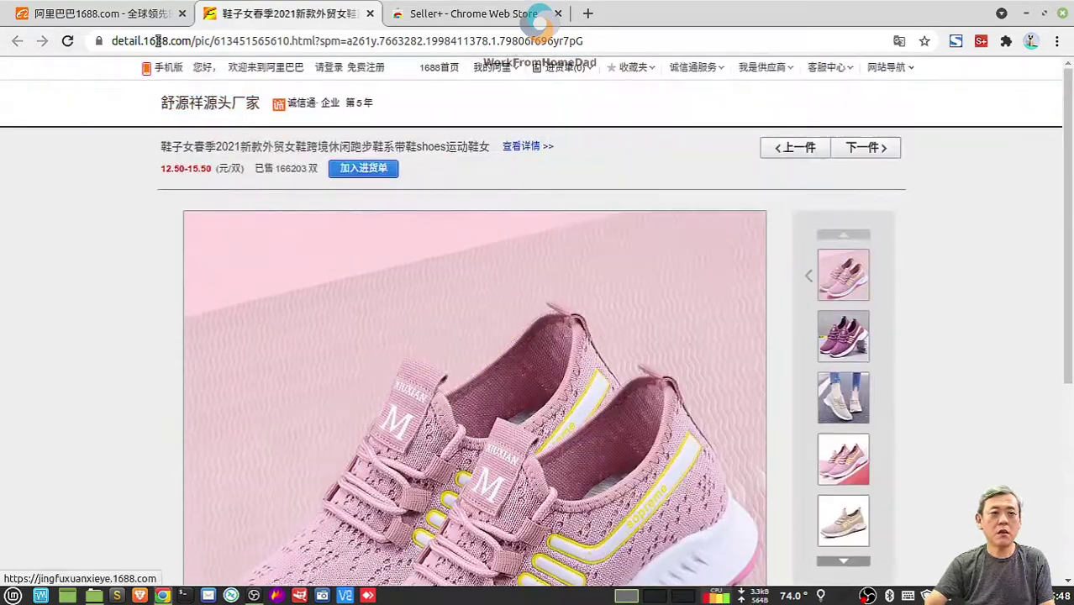
{"action": "left_click", "coordinate": [87, 16]}
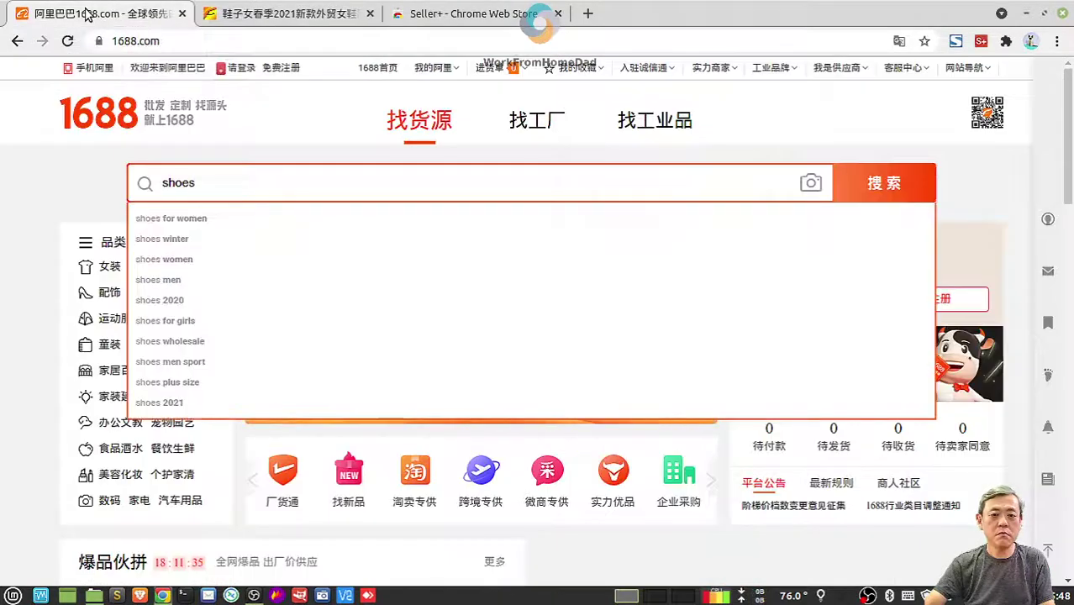
{"action": "left_click", "coordinate": [244, 17]}
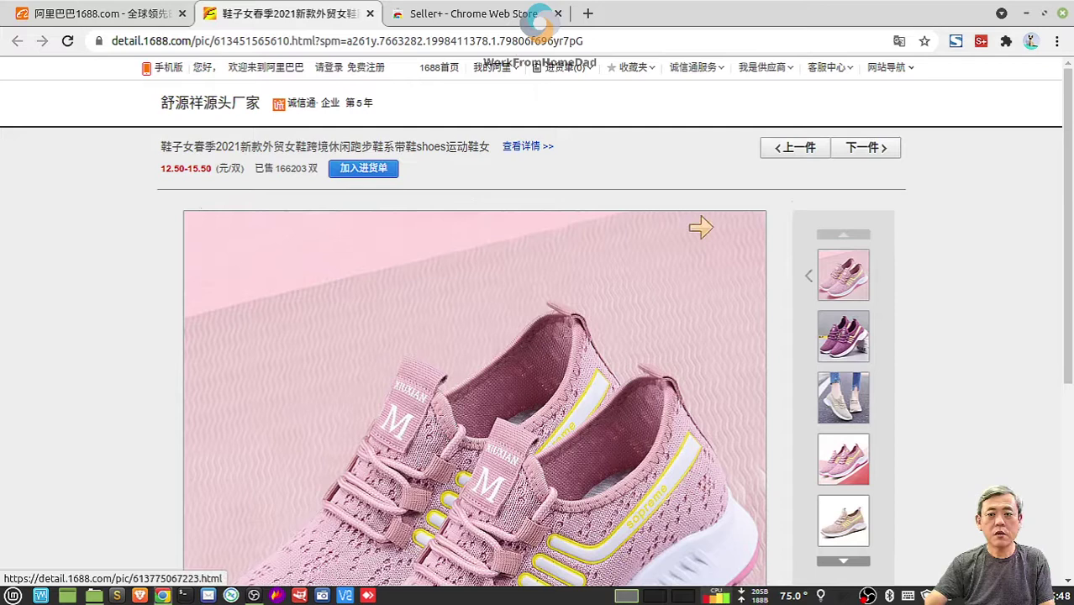
{"action": "left_click", "coordinate": [515, 151]}
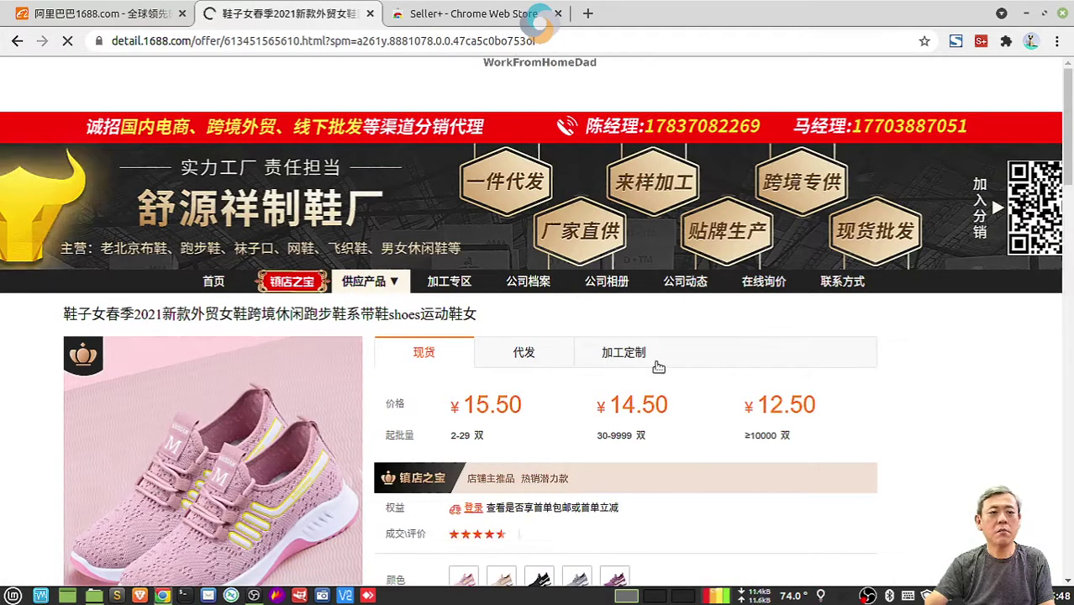
{"action": "scroll", "coordinate": [923, 408], "scroll_direction": "down", "scroll_amount": 3}
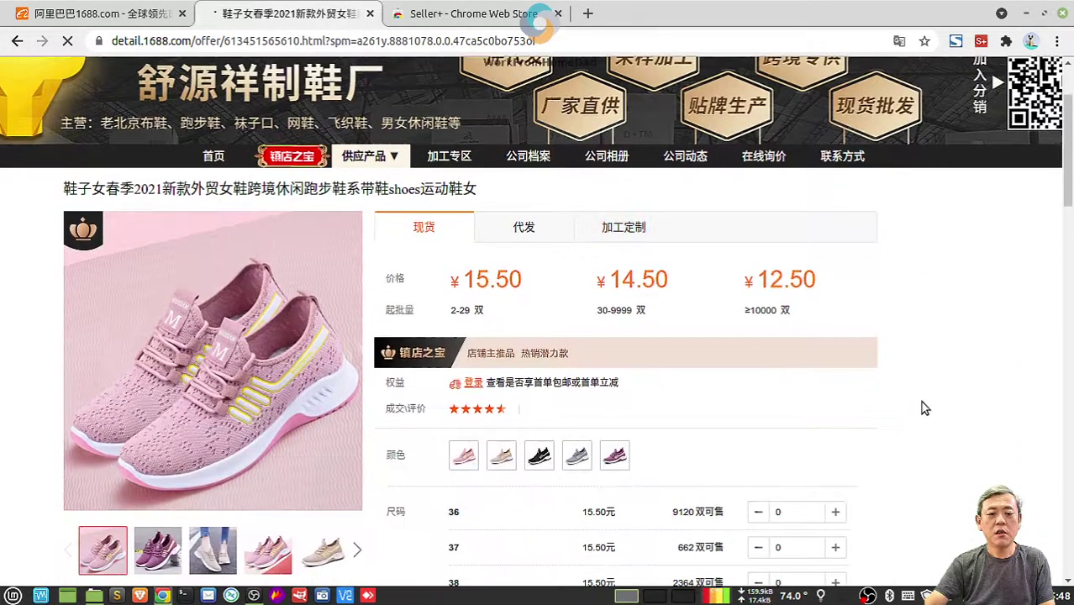
{"action": "scroll", "coordinate": [919, 401], "scroll_direction": "up", "scroll_amount": 3}
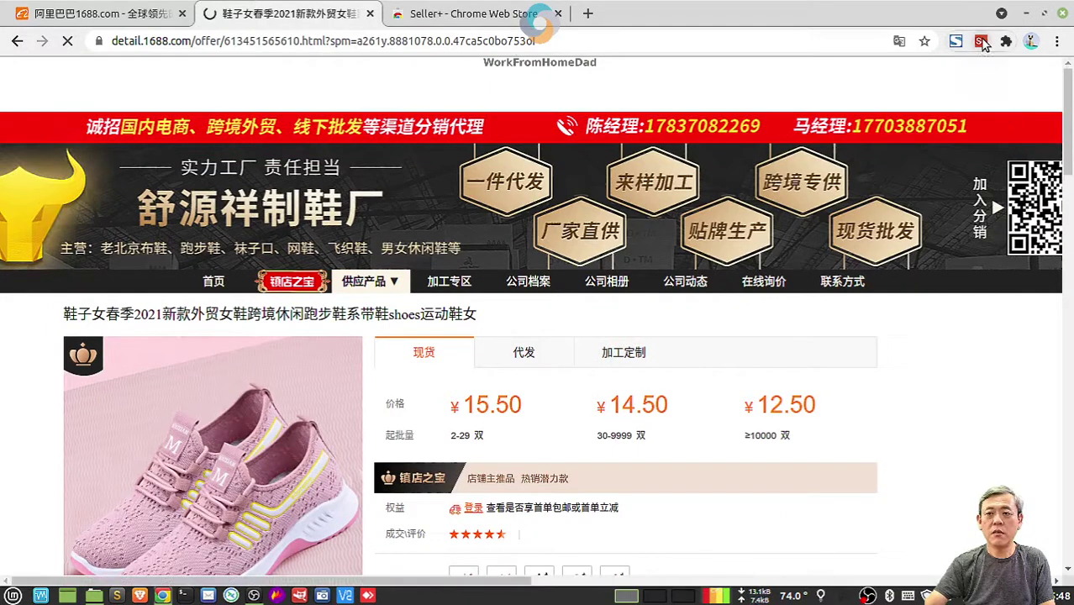
{"action": "left_click", "coordinate": [981, 41]}
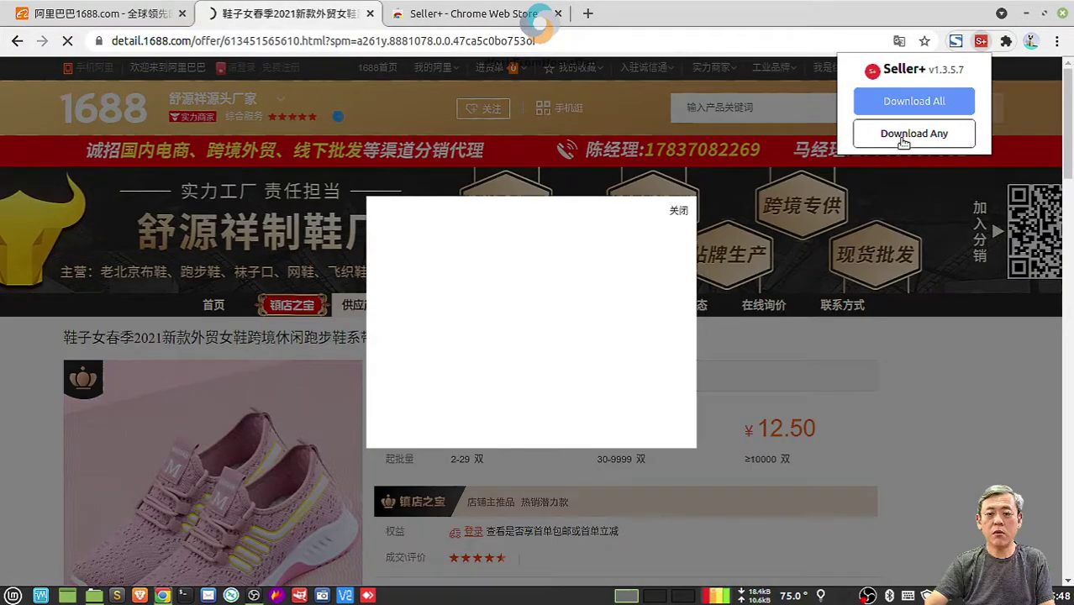
- Dismiss the login prompt and extract the listing's images with Seller+ Download Any
{"action": "left_click", "coordinate": [675, 212]}
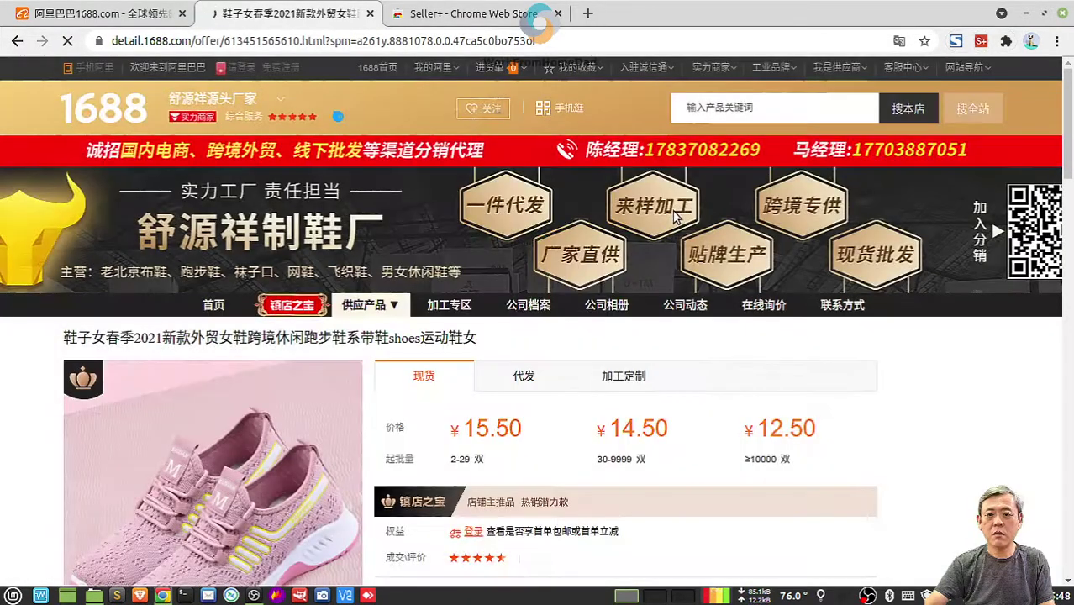
{"action": "left_click", "coordinate": [980, 41]}
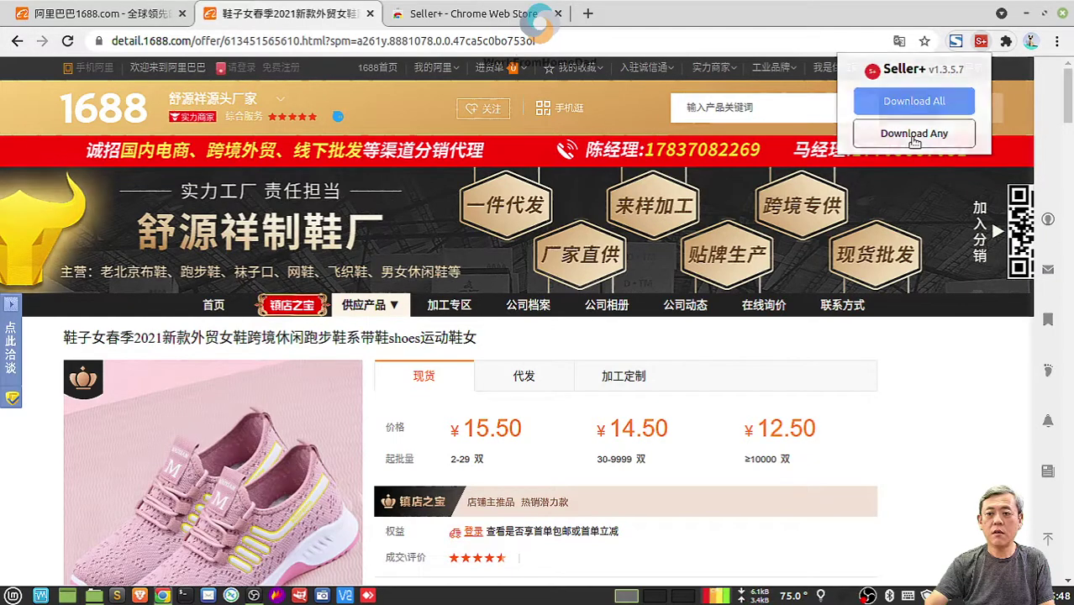
{"action": "left_click", "coordinate": [914, 135]}
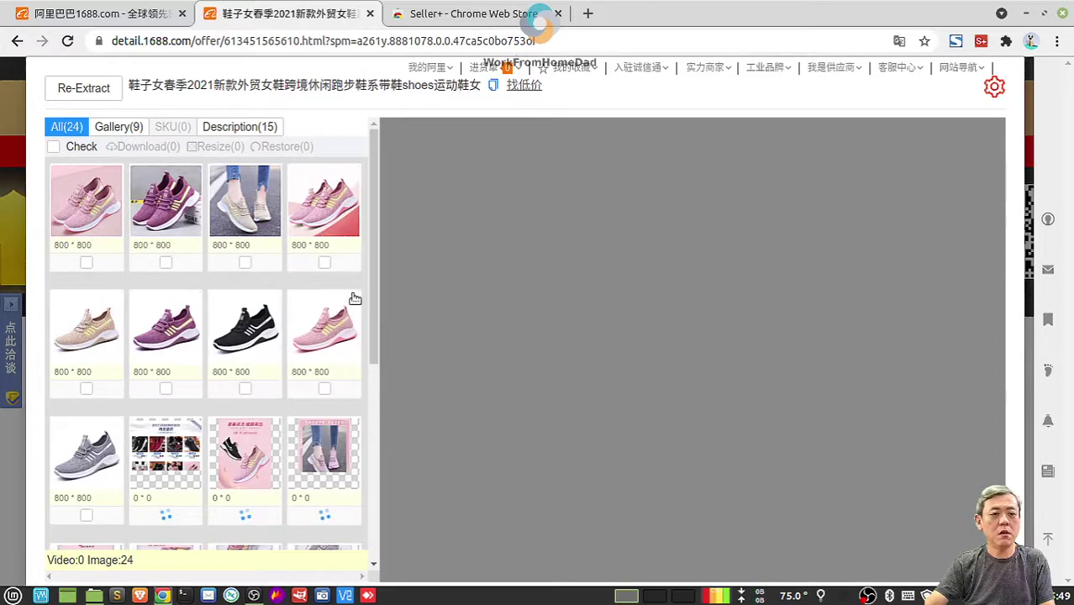
- Tick the first four shoe photos and download them together as a zip with Download(4)
{"action": "left_click", "coordinate": [86, 263]}
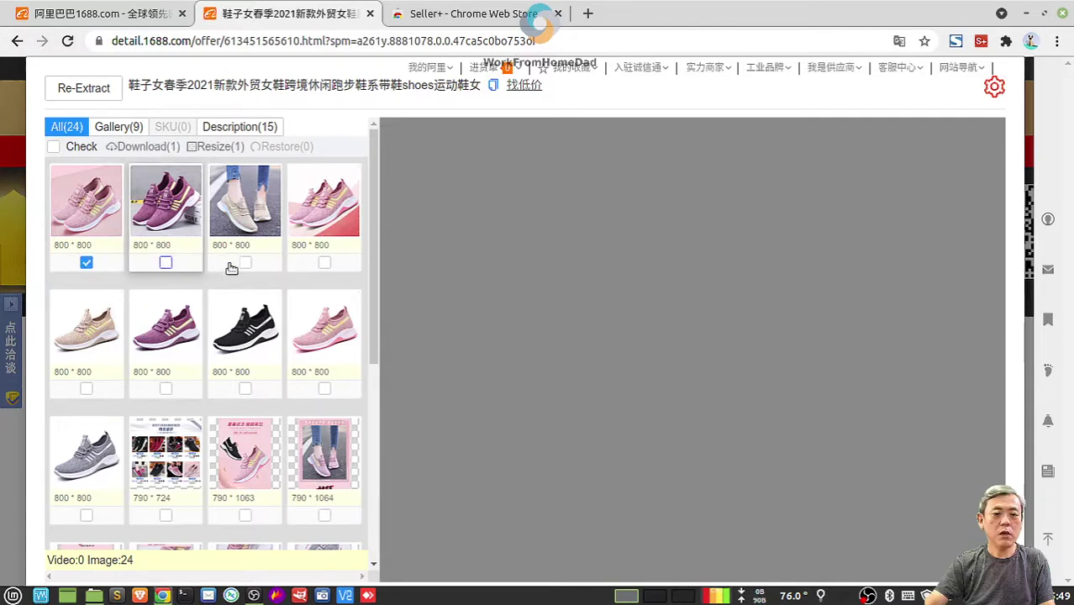
{"action": "left_click", "coordinate": [166, 263]}
{"action": "left_click", "coordinate": [244, 263]}
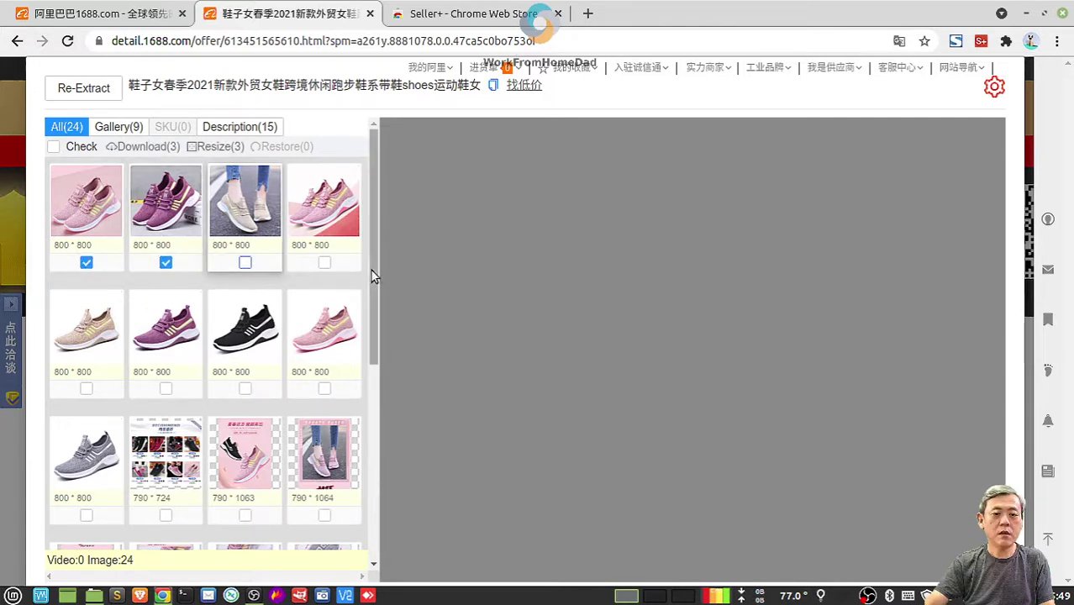
{"action": "left_click", "coordinate": [325, 263]}
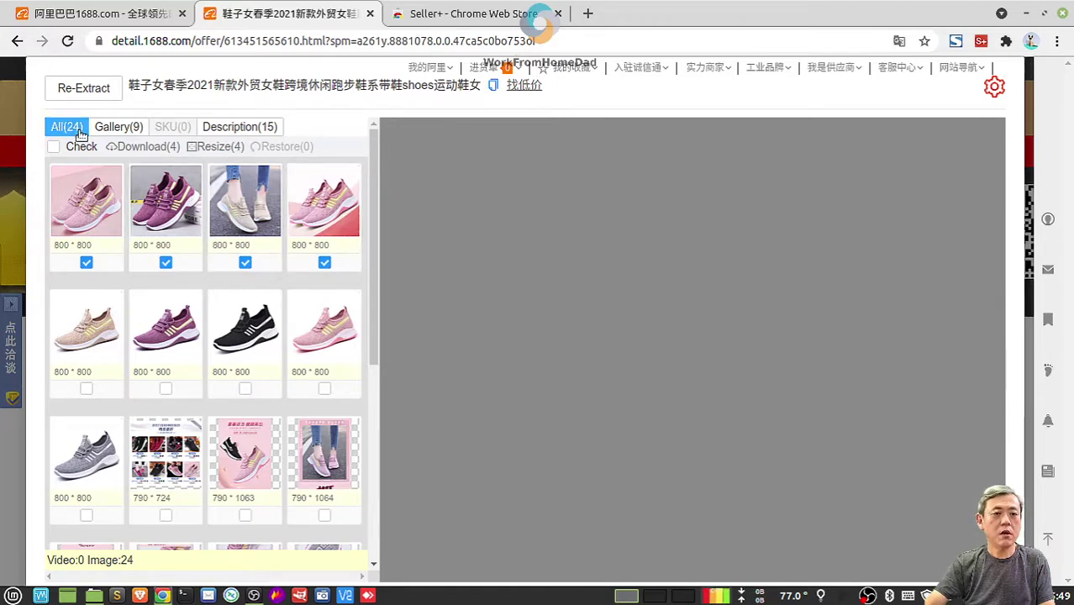
{"action": "scroll", "coordinate": [213, 322], "scroll_direction": "down", "scroll_amount": 5}
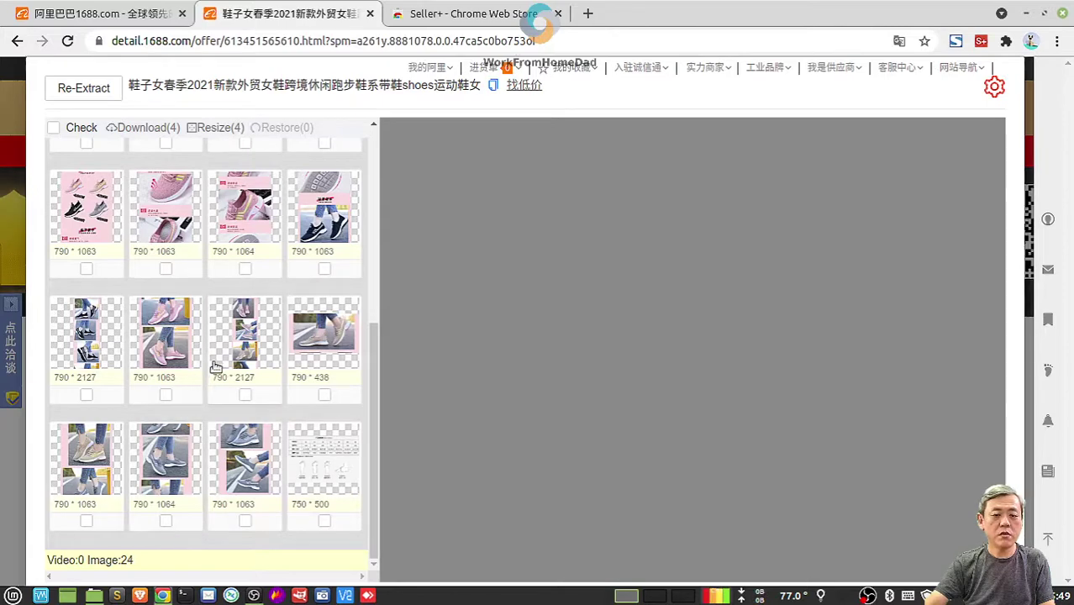
{"action": "scroll", "coordinate": [230, 427], "scroll_direction": "up", "scroll_amount": 3}
{"action": "scroll", "coordinate": [230, 427], "scroll_direction": "up", "scroll_amount": 2}
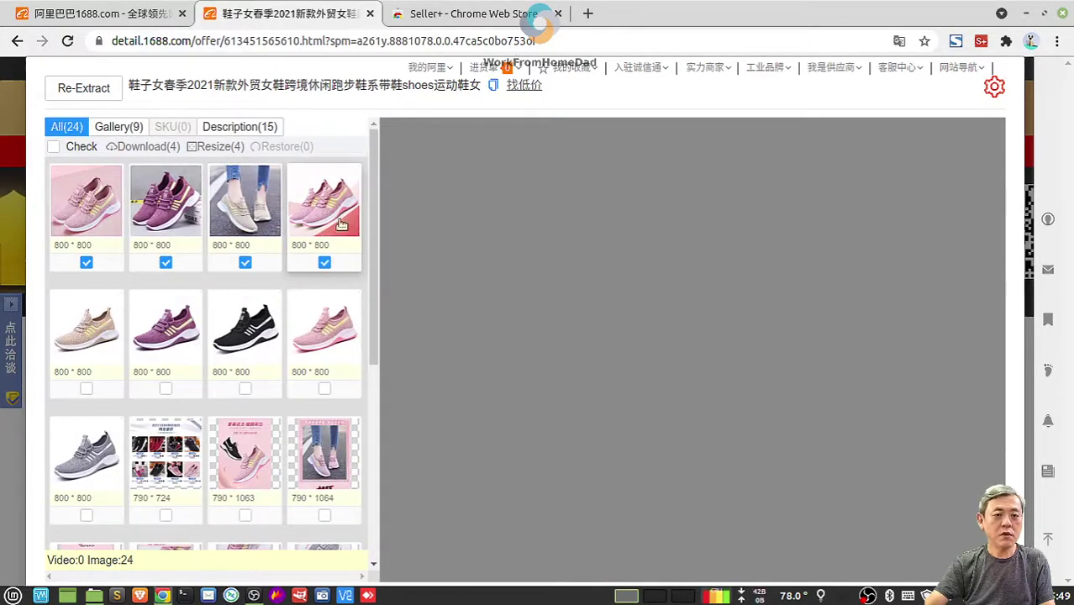
{"action": "left_click", "coordinate": [148, 149]}
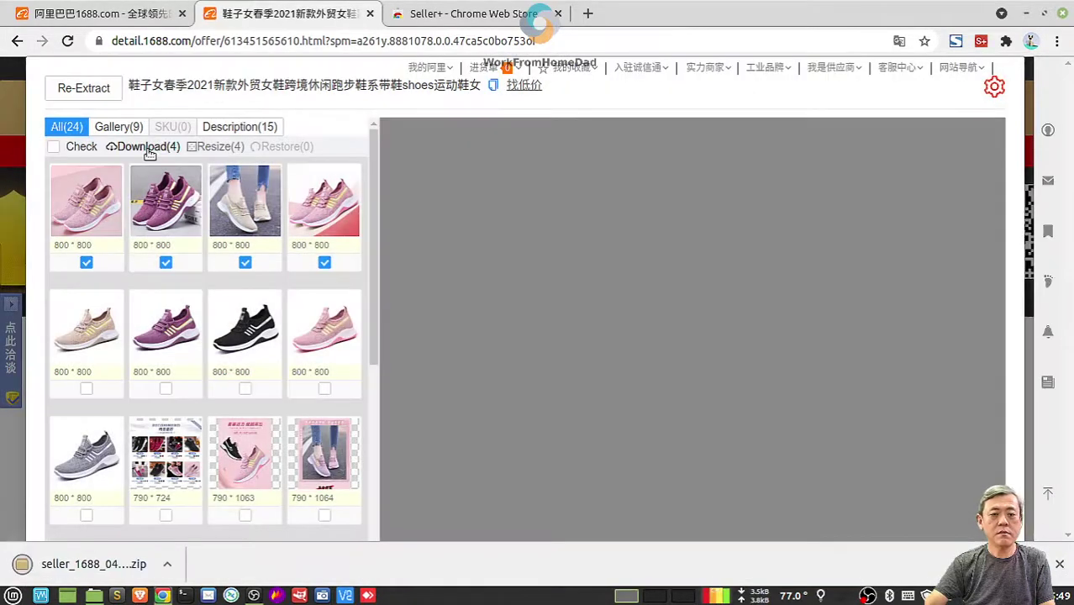
- Open the seller_1688_0403_054924 zip, view its first 800×800 JPEG enlarged, then close Xviewer
{"action": "left_click", "coordinate": [95, 574]}
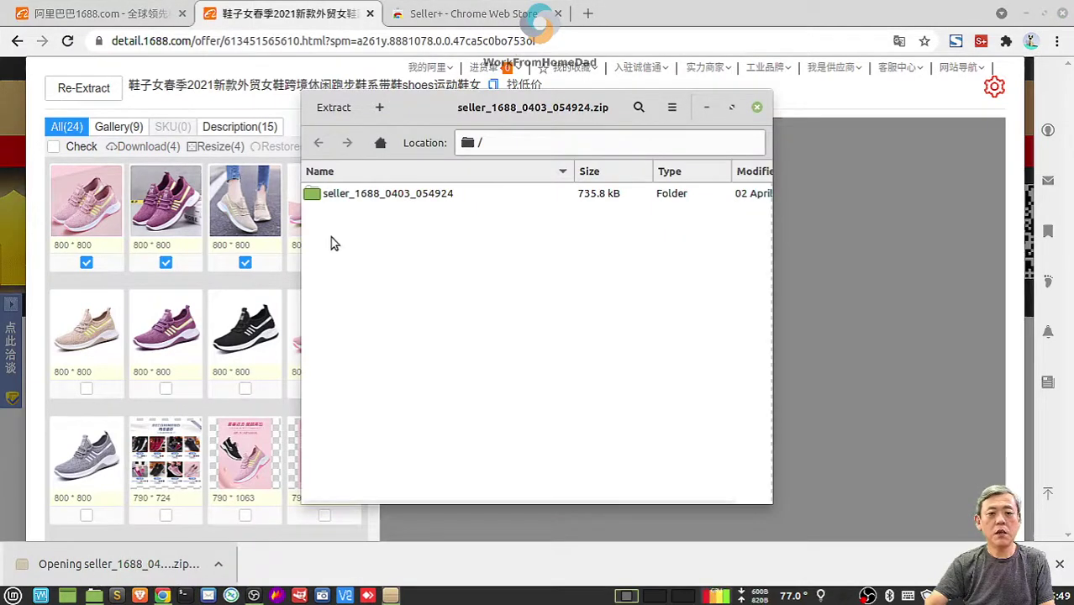
{"action": "double_click", "coordinate": [399, 200]}
{"action": "double_click", "coordinate": [382, 200]}
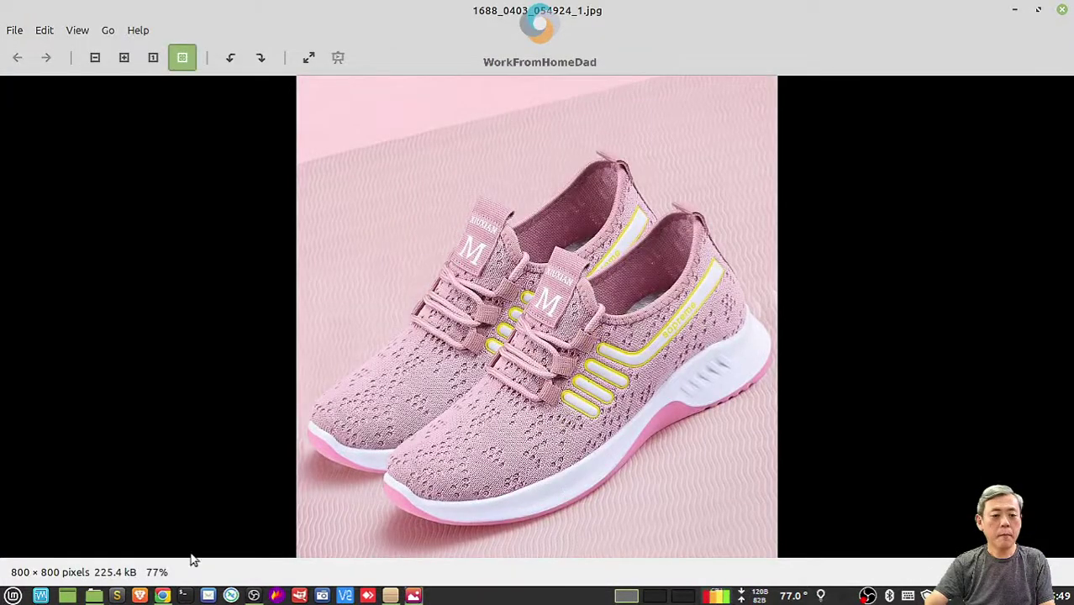
{"action": "scroll", "coordinate": [607, 328], "scroll_direction": "up", "scroll_amount": 3}
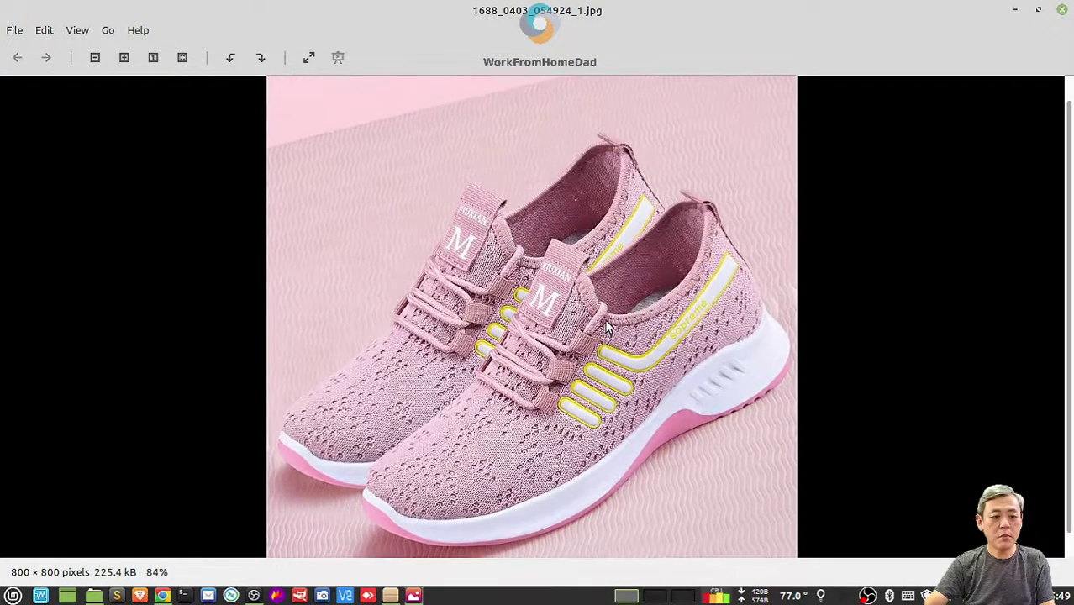
{"action": "scroll", "coordinate": [607, 327], "scroll_direction": "up", "scroll_amount": 2}
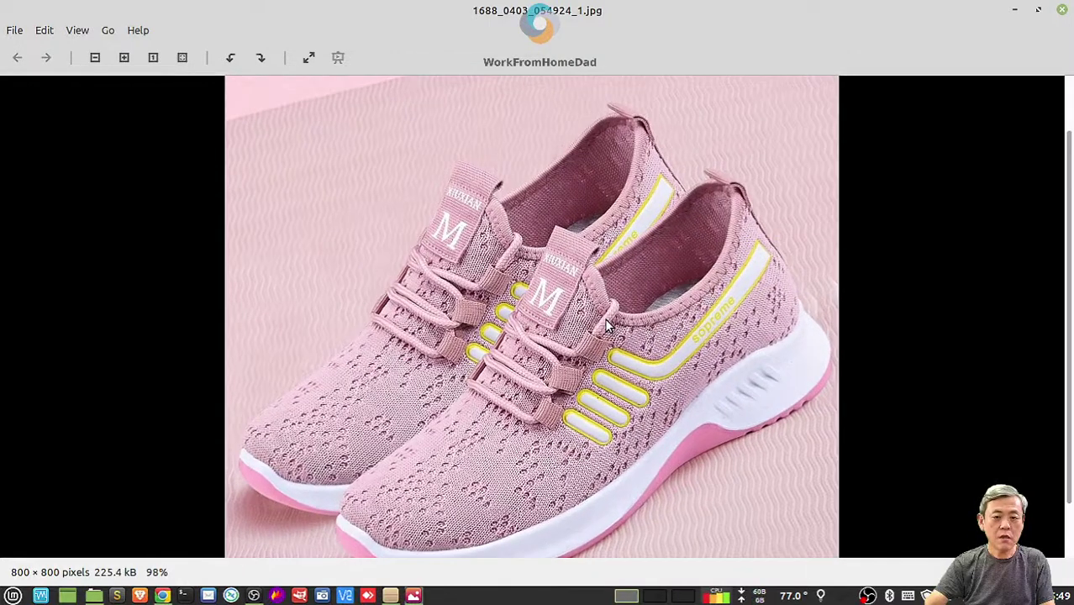
{"action": "scroll", "coordinate": [607, 326], "scroll_direction": "up", "scroll_amount": 1}
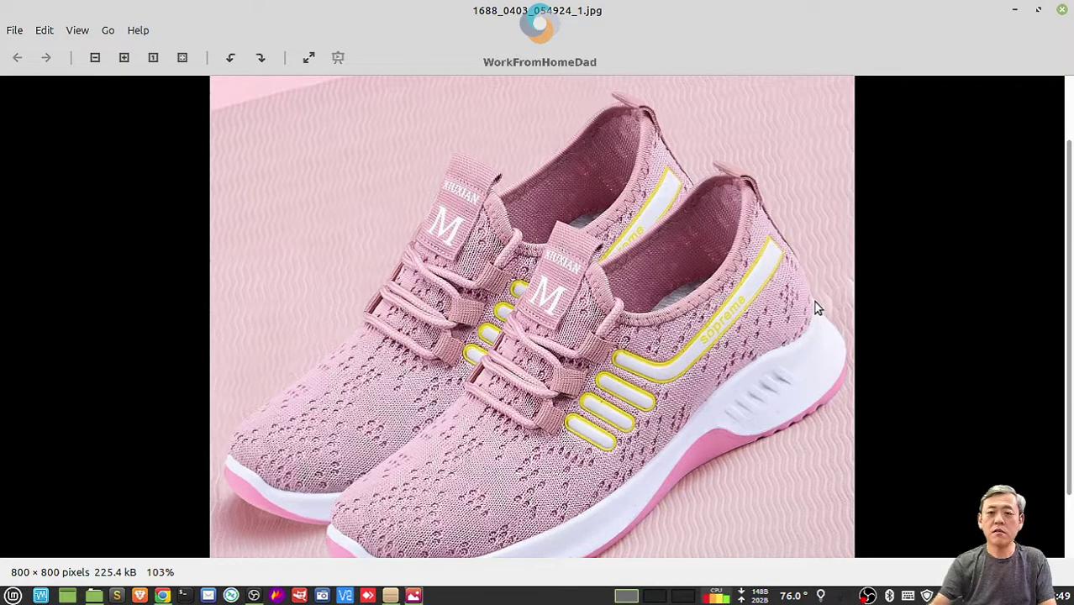
{"action": "left_click_drag", "start_coordinate": [936, 385], "coordinate": [1001, 200]}
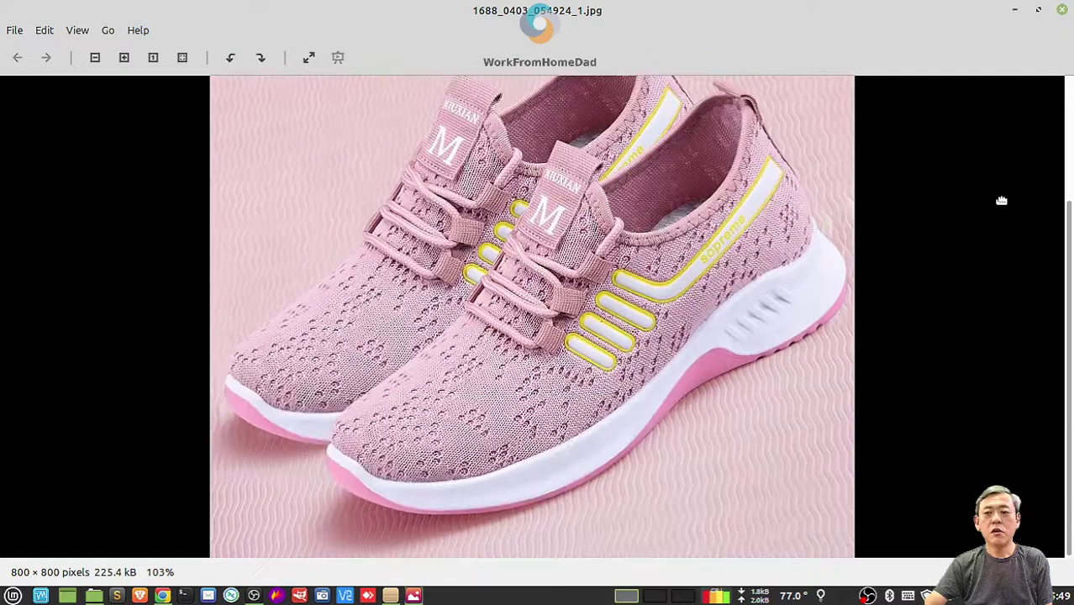
{"action": "left_click", "coordinate": [1062, 10]}
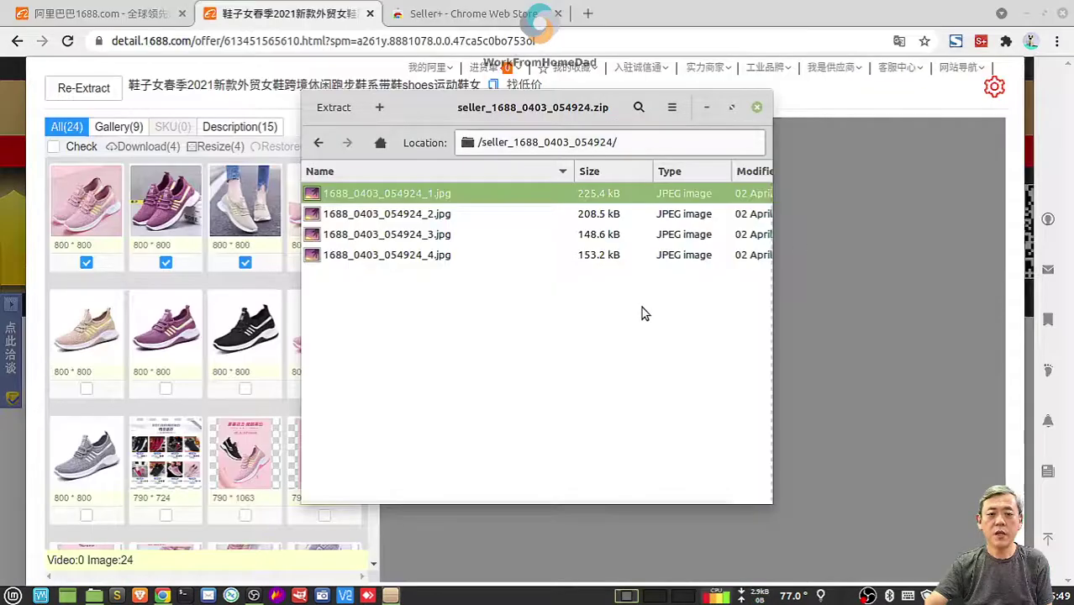
- Close Archive Manager and scroll through all 24 extracted images in the Seller+ grid
{"action": "left_click", "coordinate": [756, 110]}
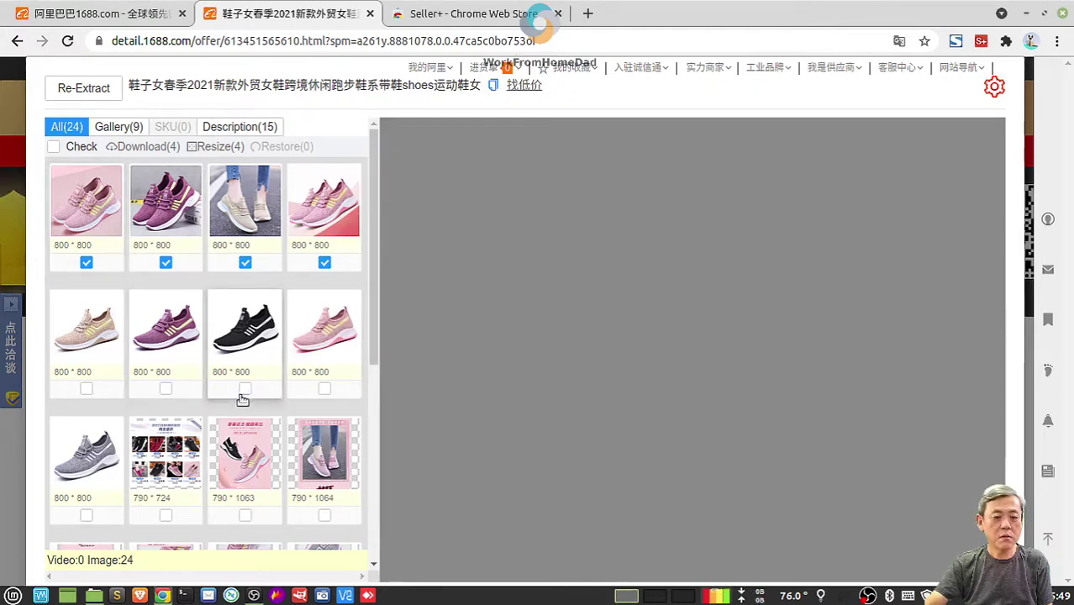
{"action": "scroll", "coordinate": [269, 394], "scroll_direction": "down", "scroll_amount": 2}
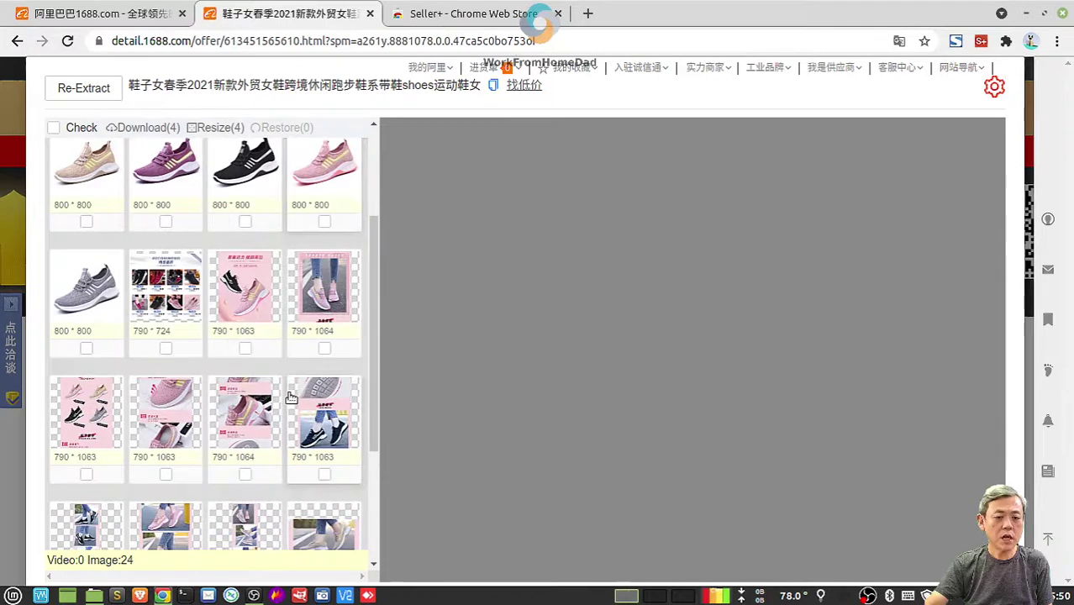
{"action": "scroll", "coordinate": [291, 397], "scroll_direction": "down", "scroll_amount": 1}
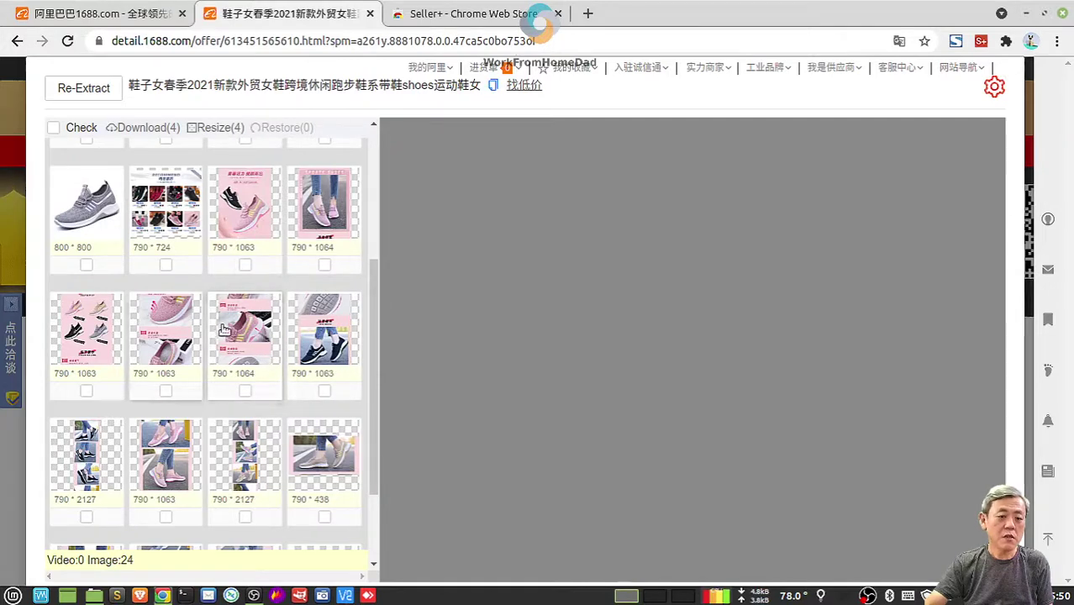
{"action": "scroll", "coordinate": [248, 316], "scroll_direction": "down", "scroll_amount": 1}
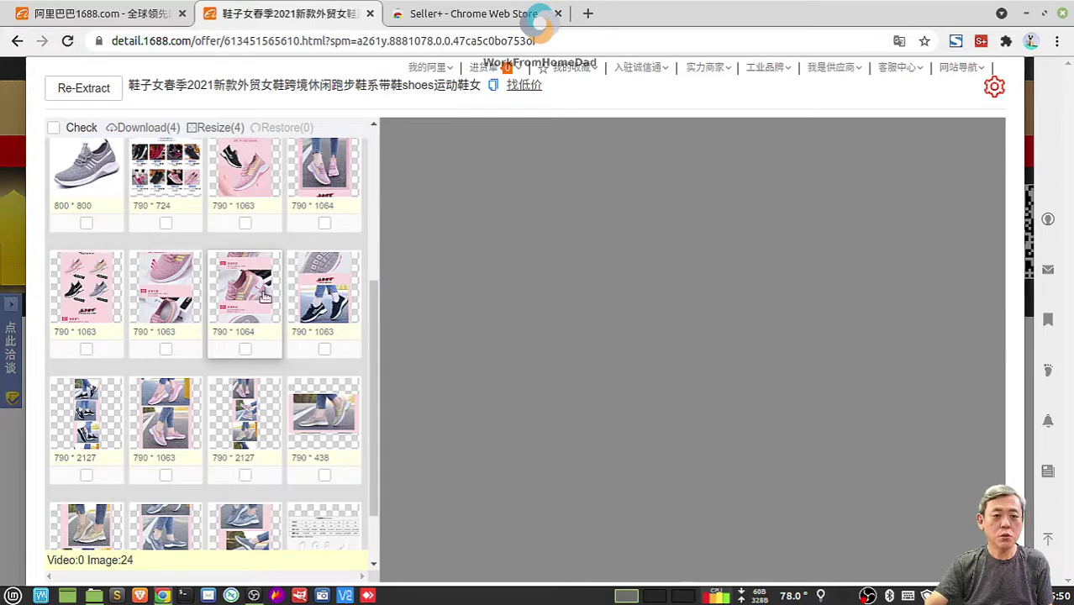
{"action": "scroll", "coordinate": [227, 308], "scroll_direction": "down", "scroll_amount": 1}
{"action": "scroll", "coordinate": [226, 308], "scroll_direction": "down", "scroll_amount": 1}
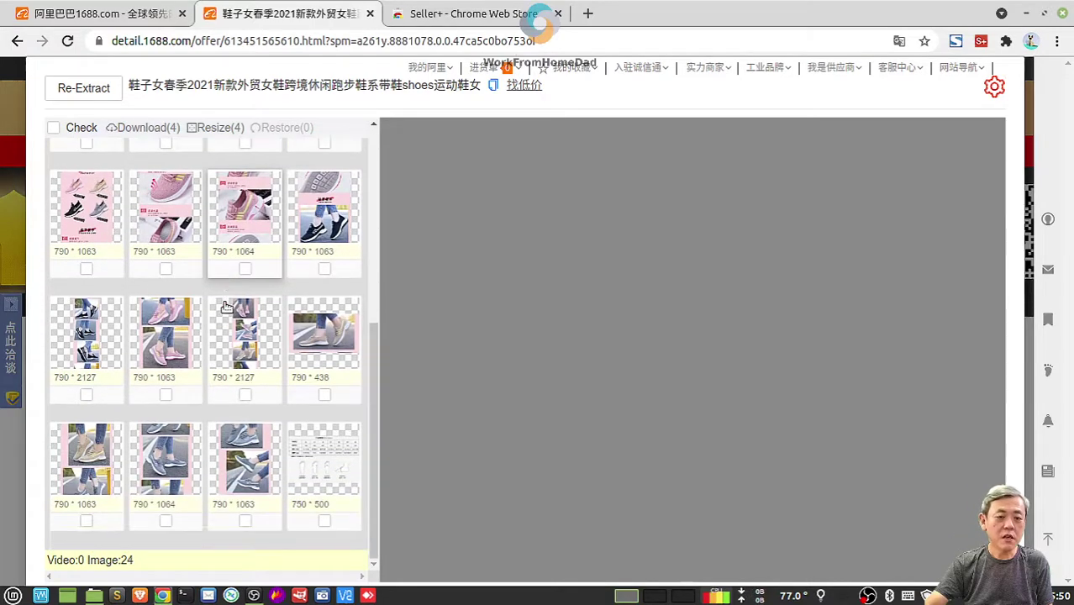
{"action": "scroll", "coordinate": [227, 308], "scroll_direction": "up", "scroll_amount": 10}
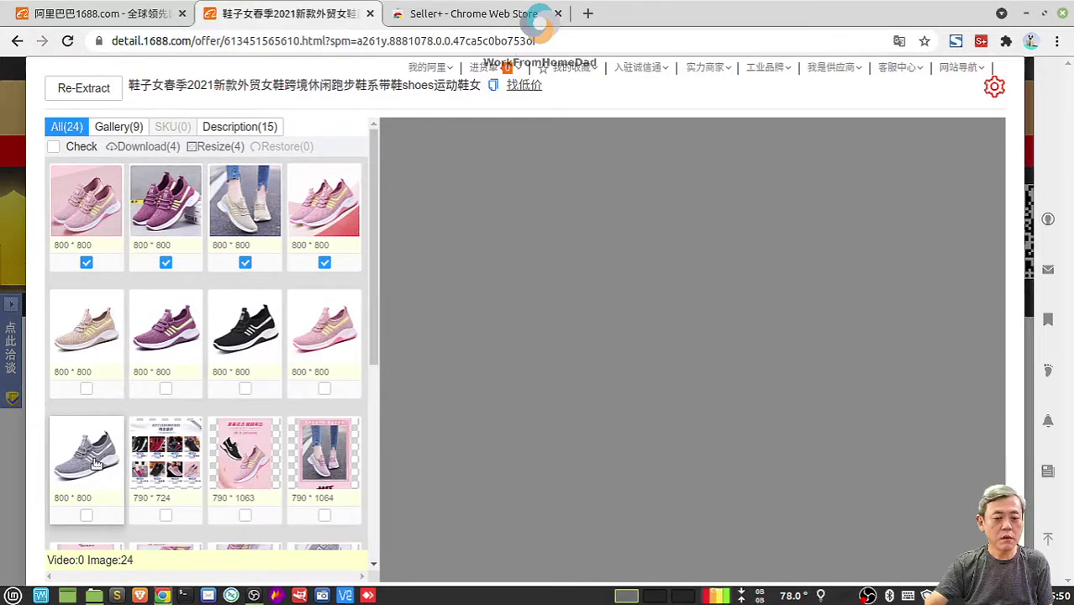
{"action": "scroll", "coordinate": [270, 469], "scroll_direction": "down", "scroll_amount": 2}
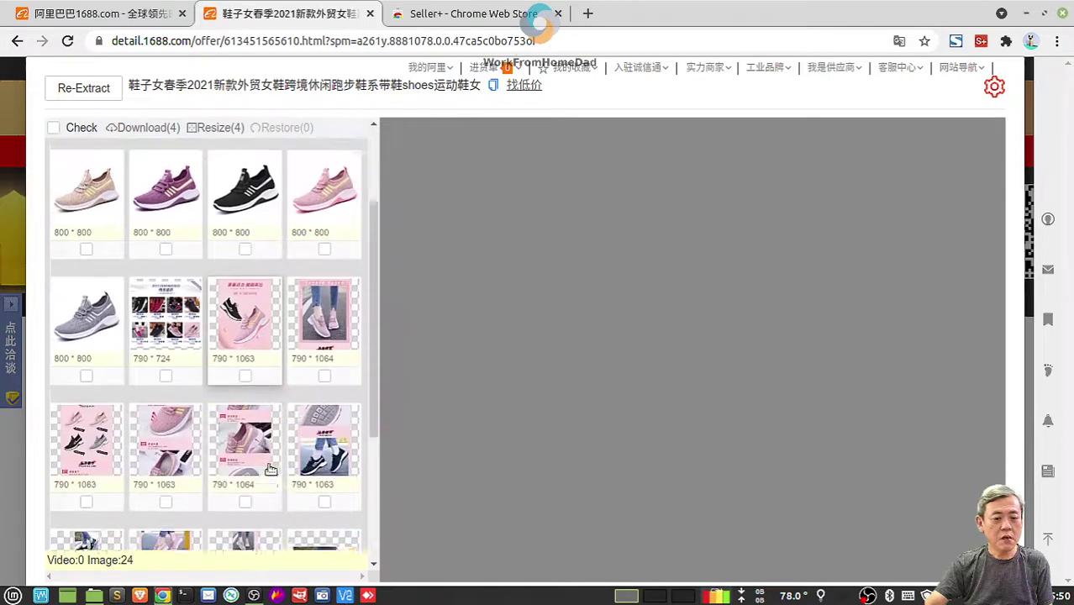